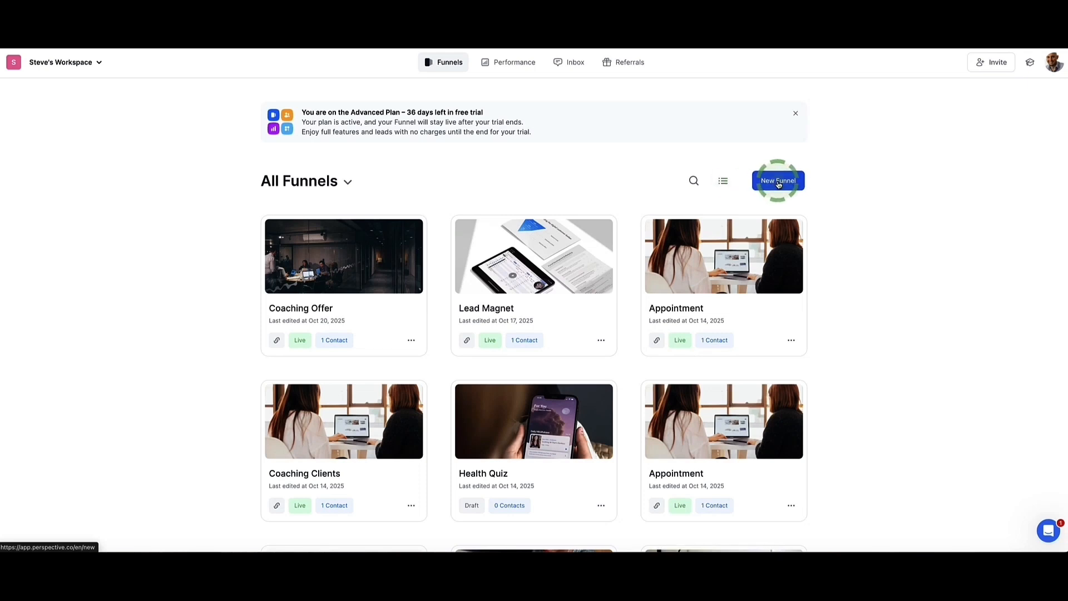
Start a new funnel and skim the gallery of available templates
click(355, 177)
scroll(360, 174, down, 12)
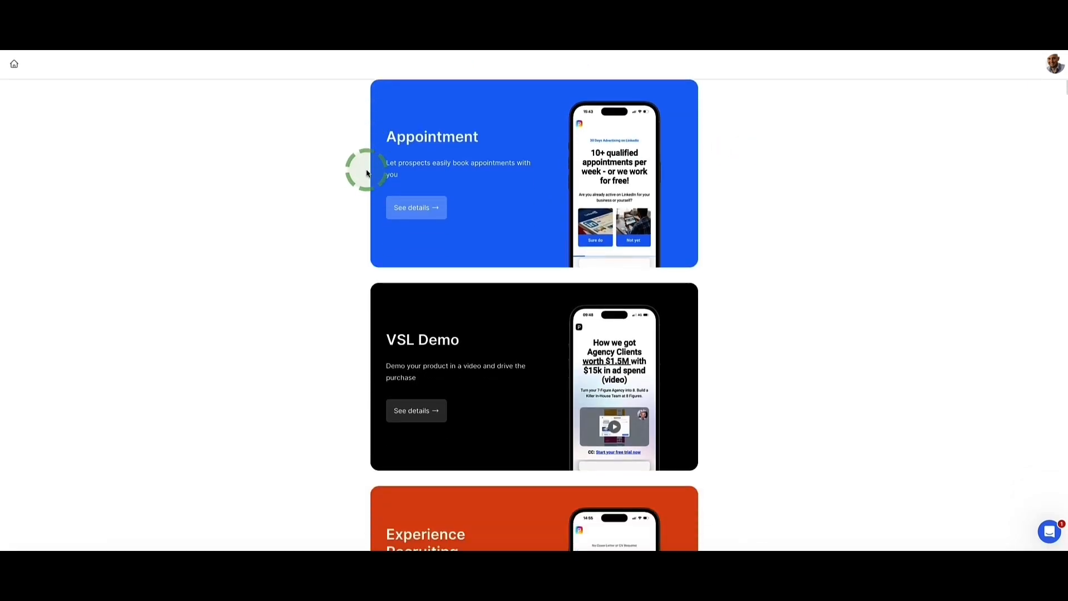
scroll(359, 175, down, 15)
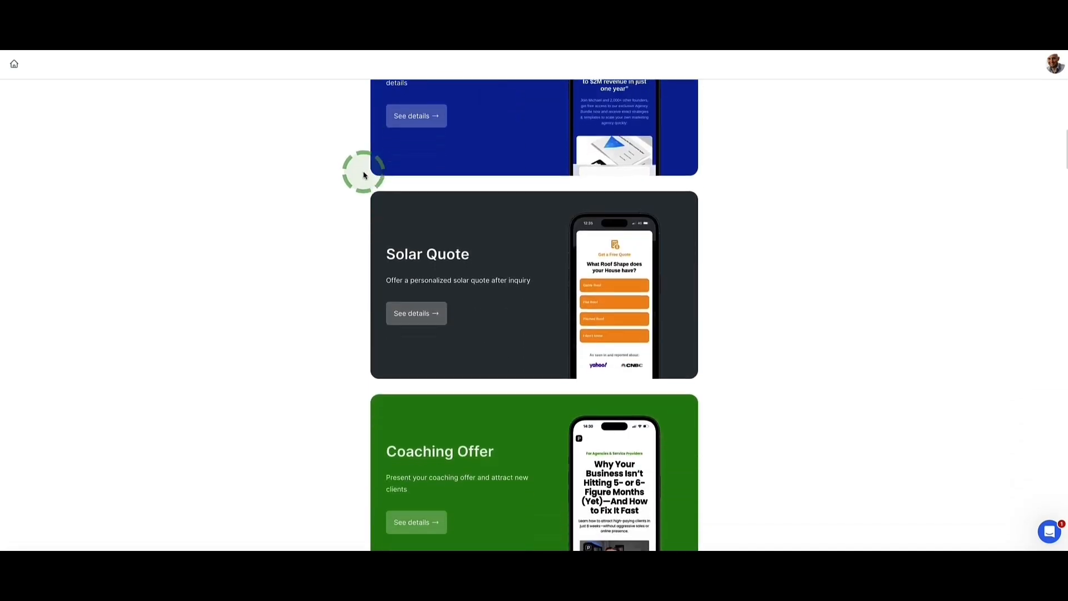
scroll(355, 177, down, 20)
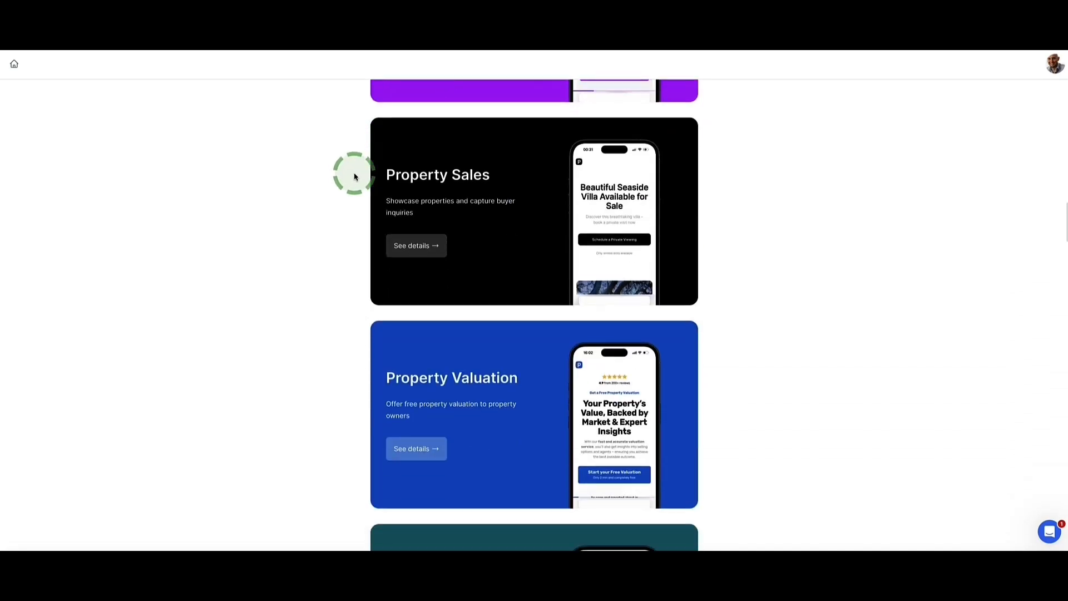
scroll(355, 177, down, 20)
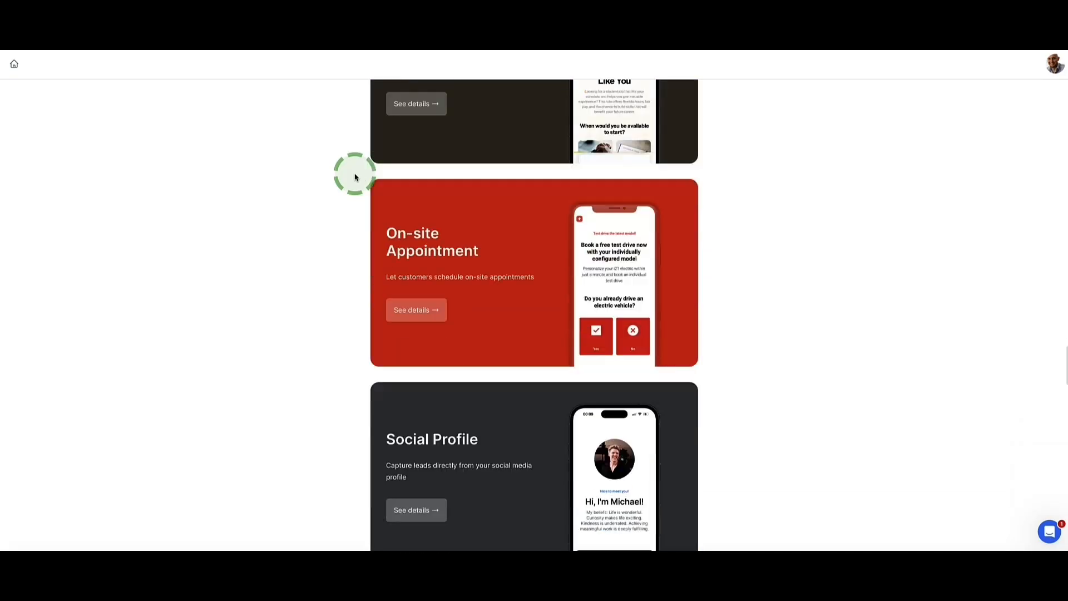
scroll(356, 177, up, 20)
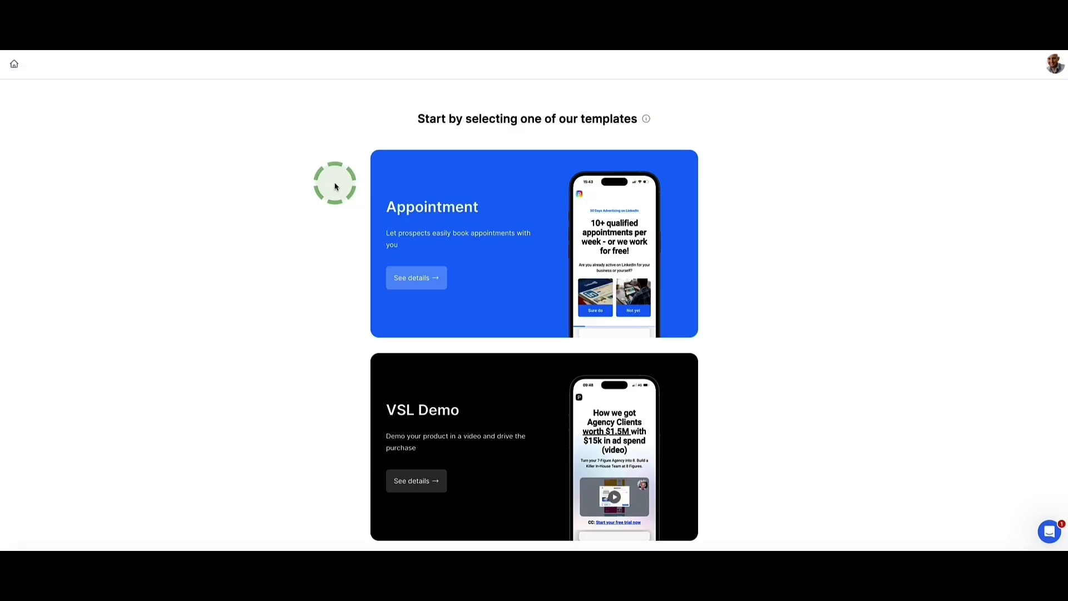
Examine the funnel templates one by one, from VSL Demo down to the Blank template at the end of the gallery
scroll(386, 203, down, 5)
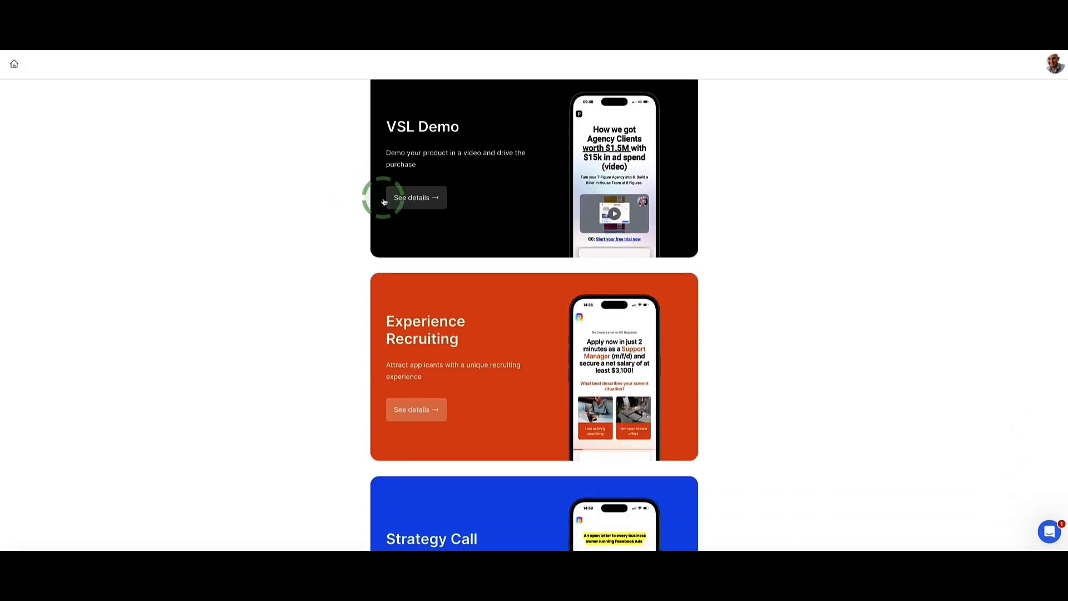
scroll(384, 202, down, 5)
scroll(384, 202, down, 6)
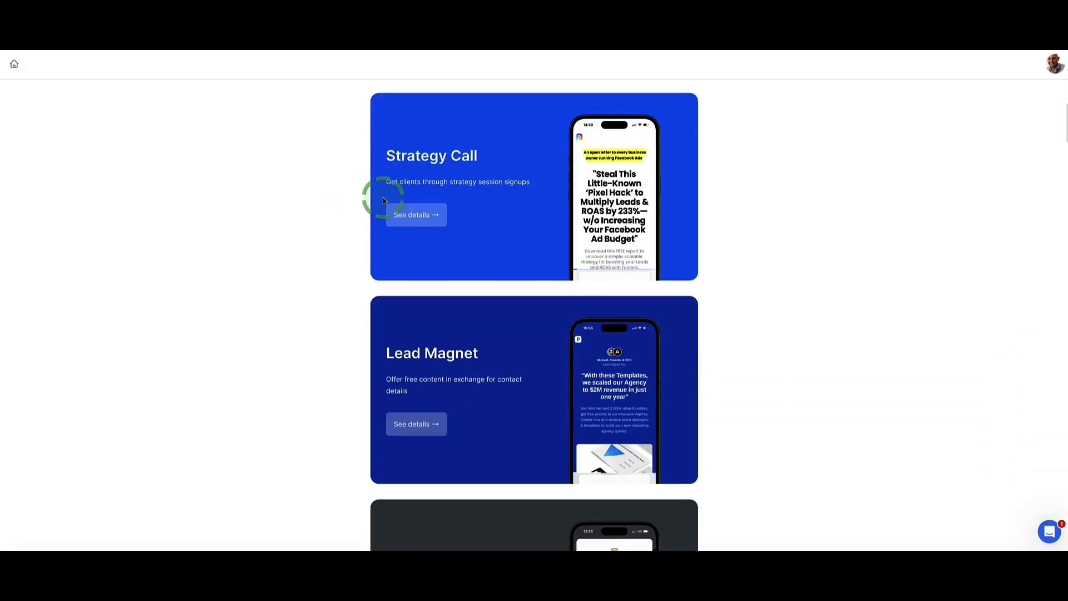
scroll(384, 202, down, 8)
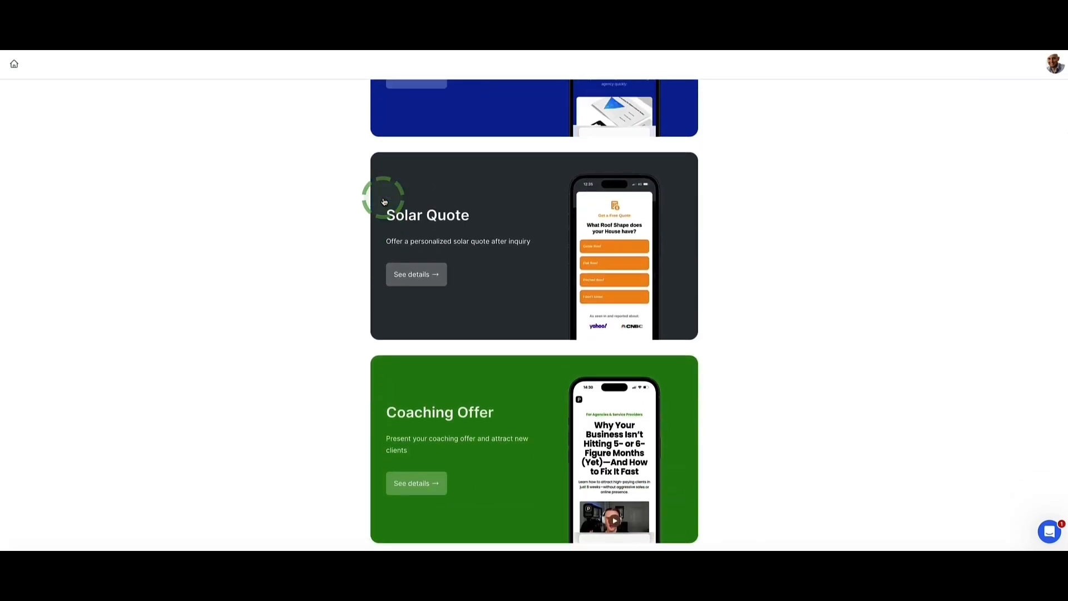
scroll(384, 202, down, 9)
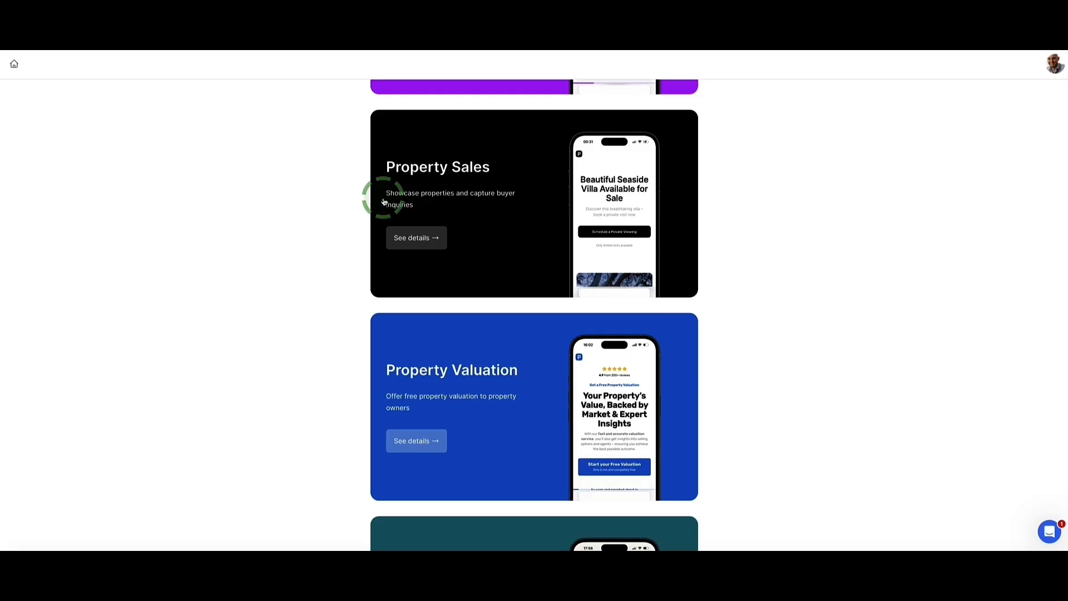
scroll(384, 202, down, 9)
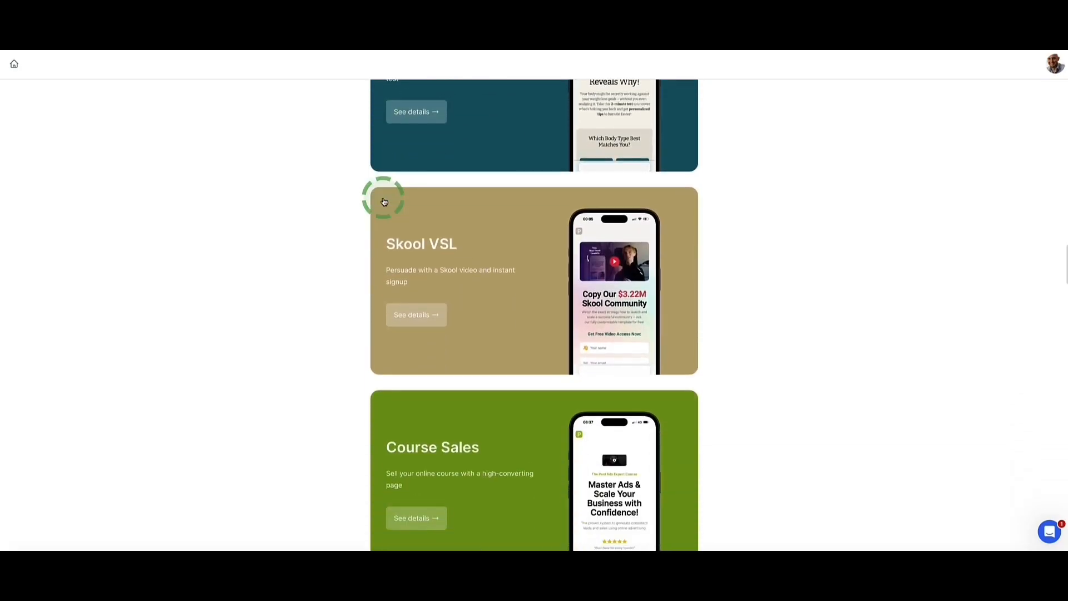
scroll(384, 202, down, 8)
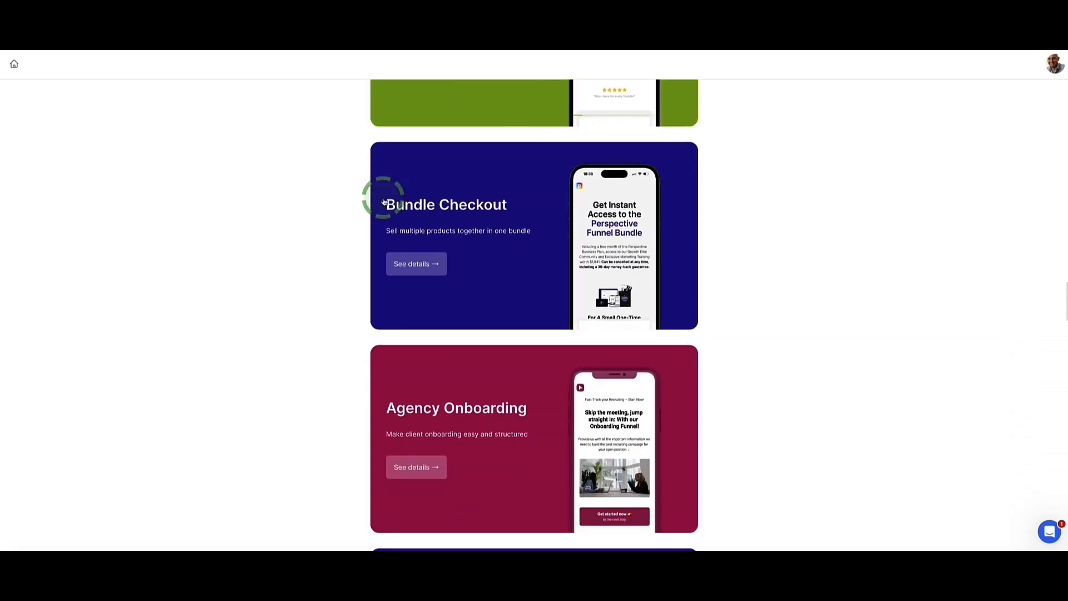
scroll(384, 202, down, 7)
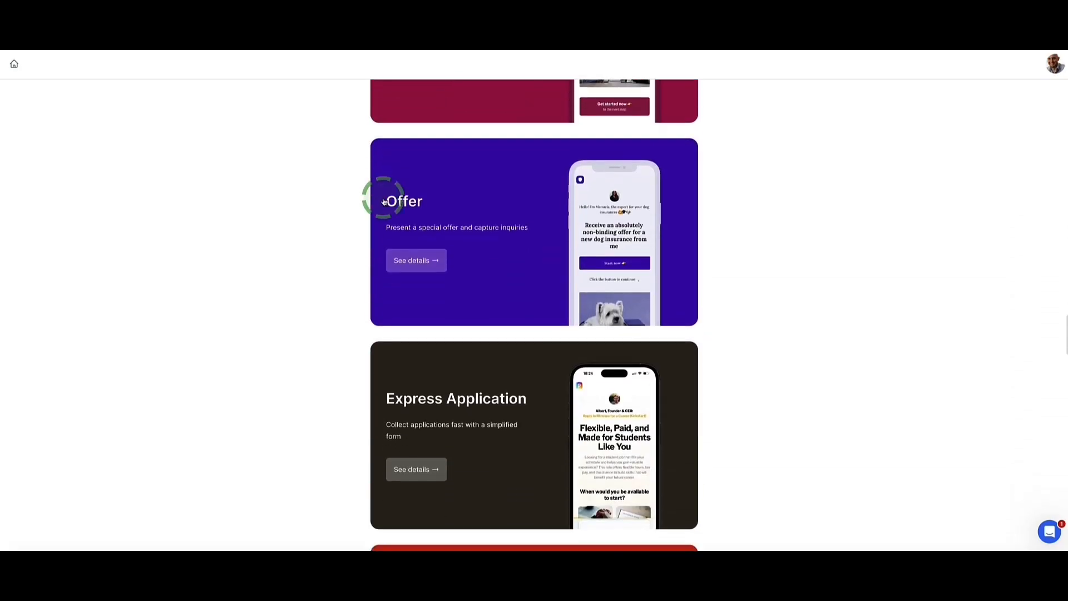
scroll(384, 202, down, 4)
scroll(384, 202, down, 6)
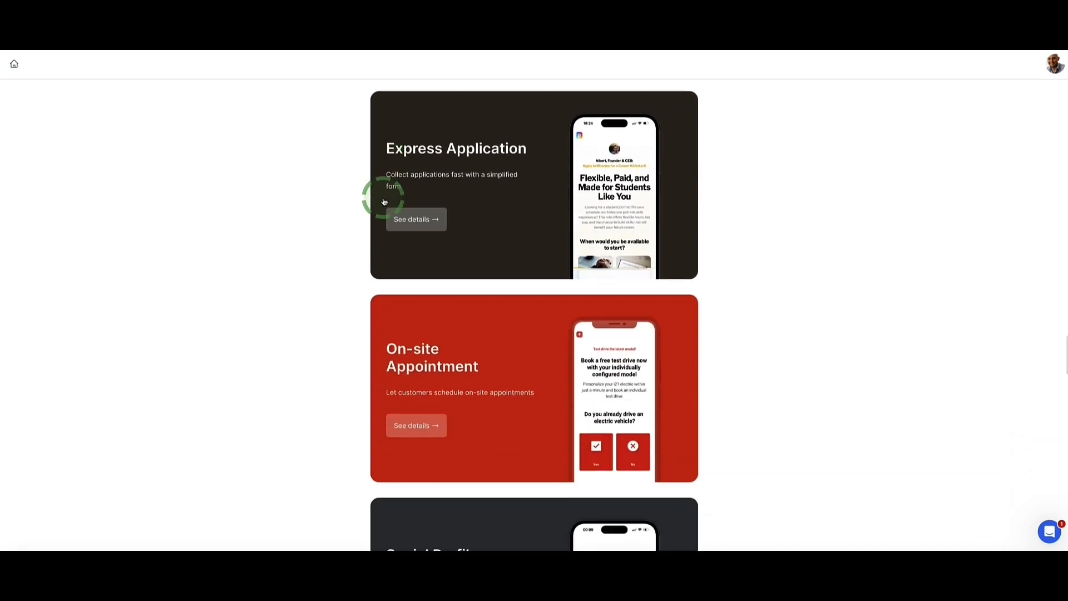
scroll(384, 201, down, 5)
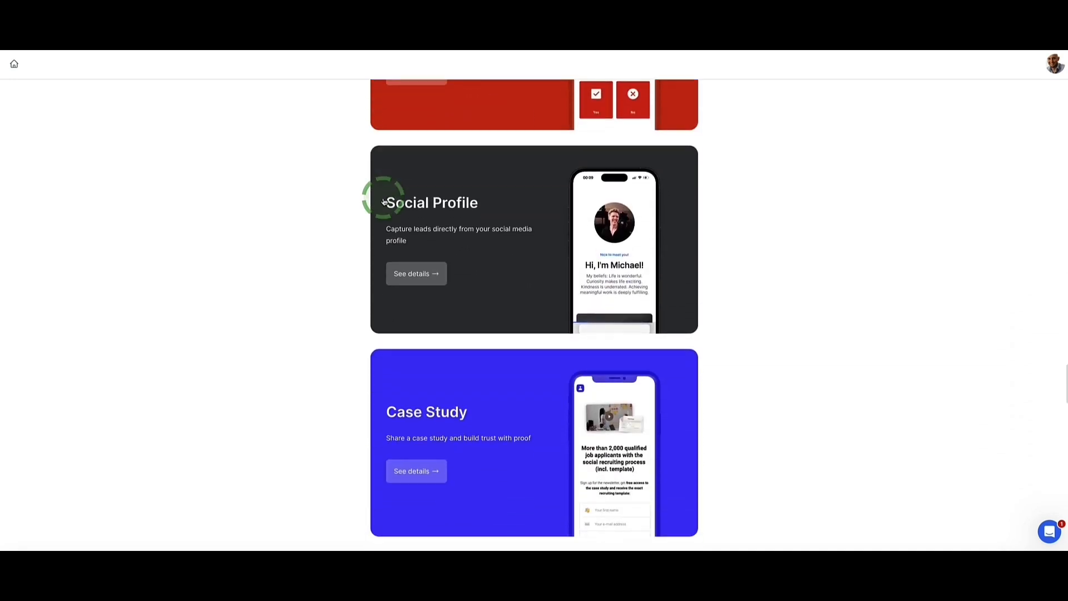
scroll(384, 201, down, 11)
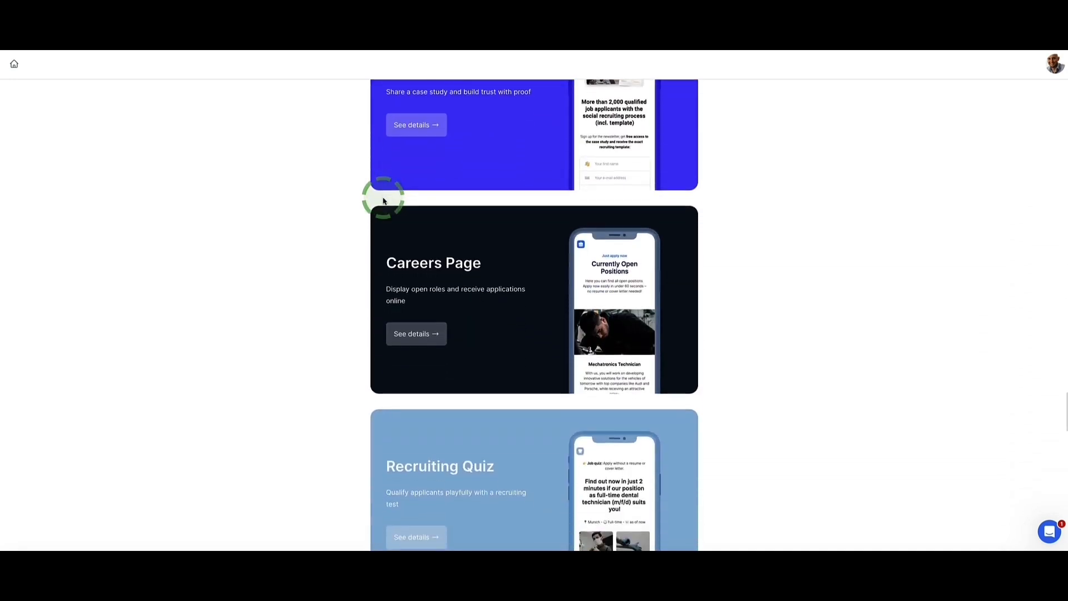
scroll(384, 201, down, 10)
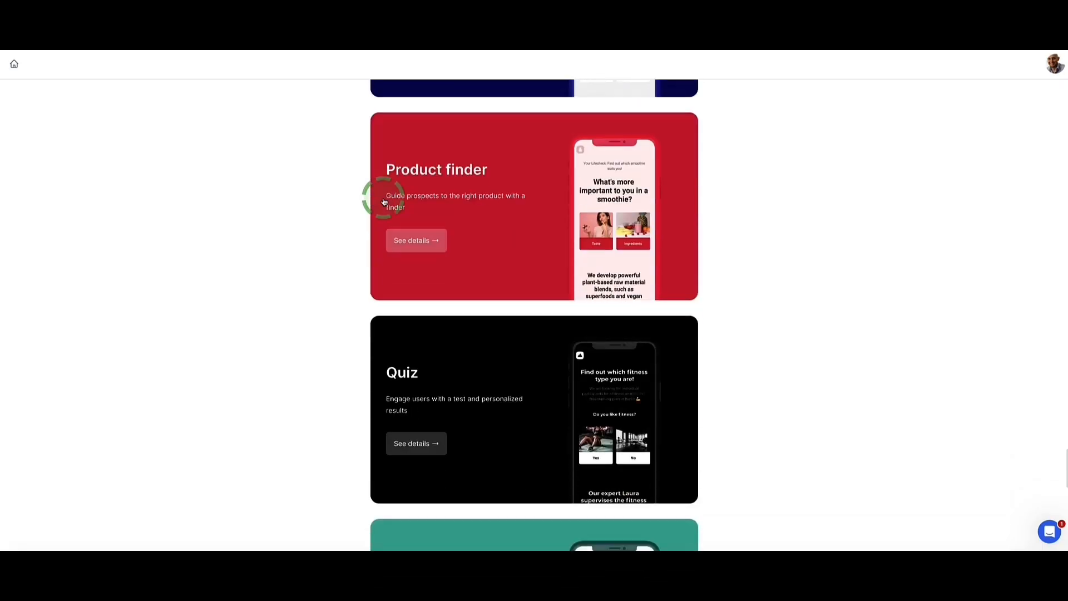
scroll(384, 202, down, 8)
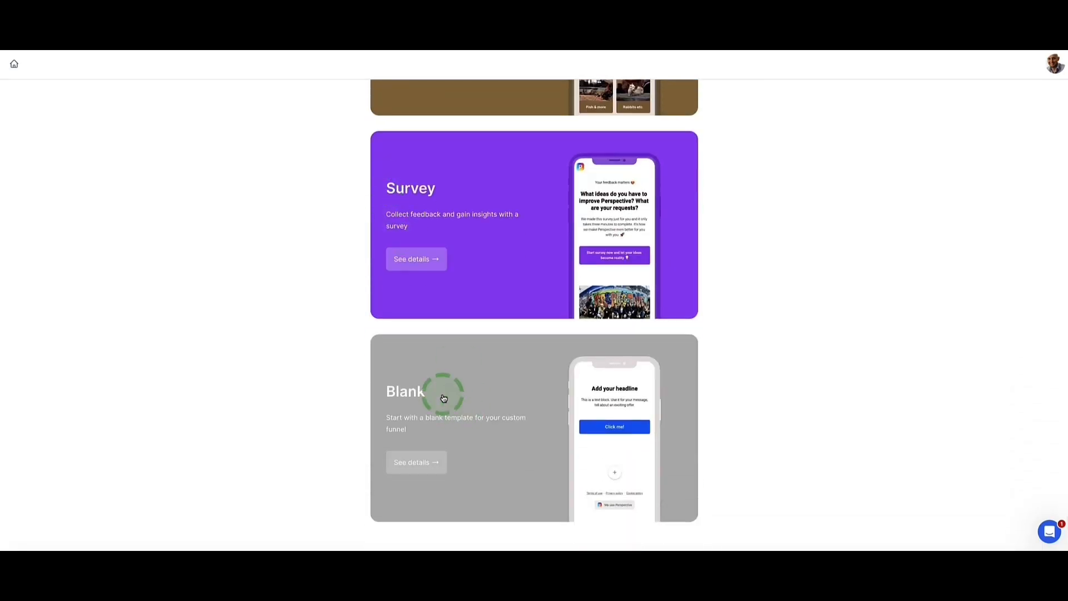
Return to the Coaching Offer template in the gallery and open its details
scroll(451, 412, up, 20)
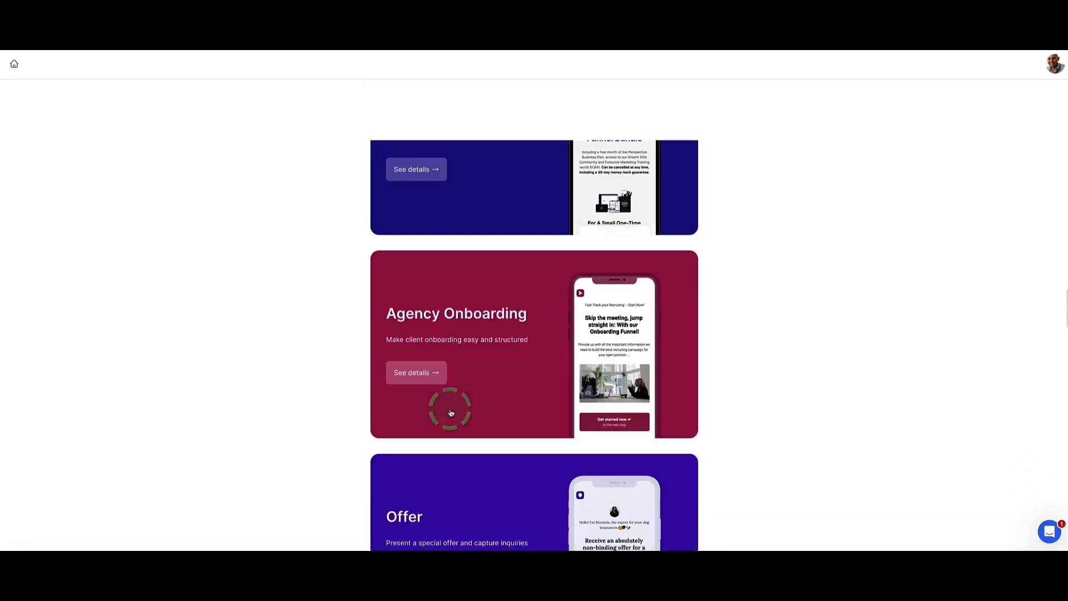
scroll(450, 412, down, 5)
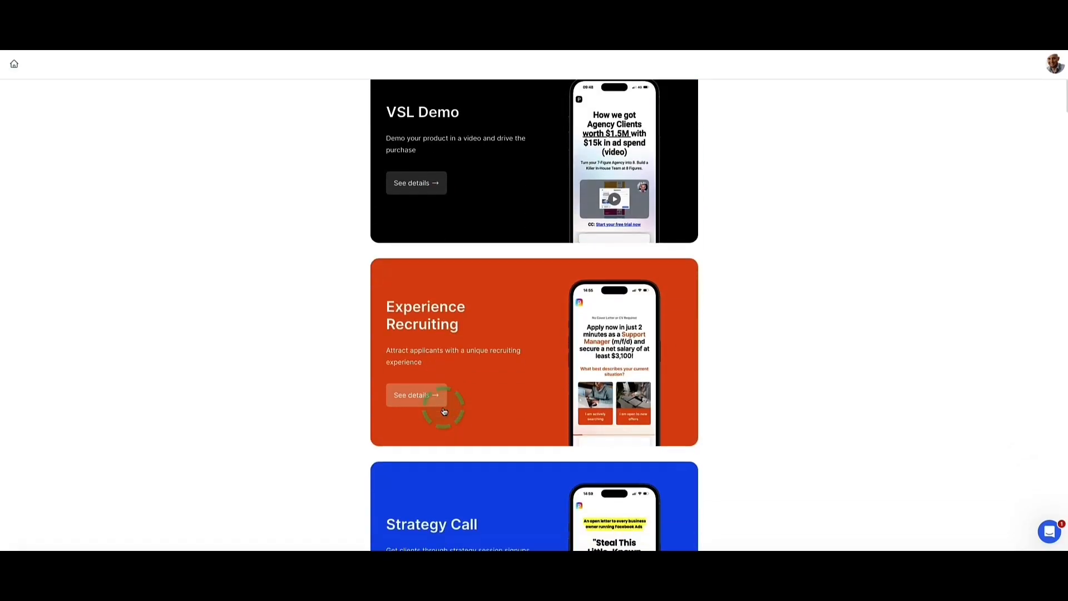
scroll(444, 411, down, 3)
scroll(444, 411, down, 3)
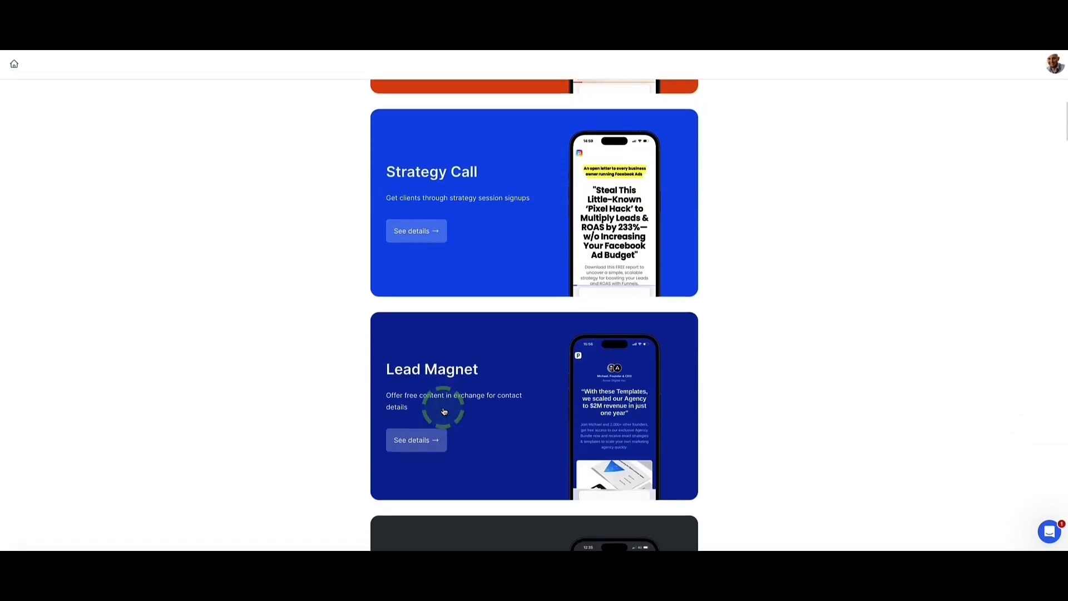
scroll(291, 190, down, 3)
scroll(292, 191, down, 5)
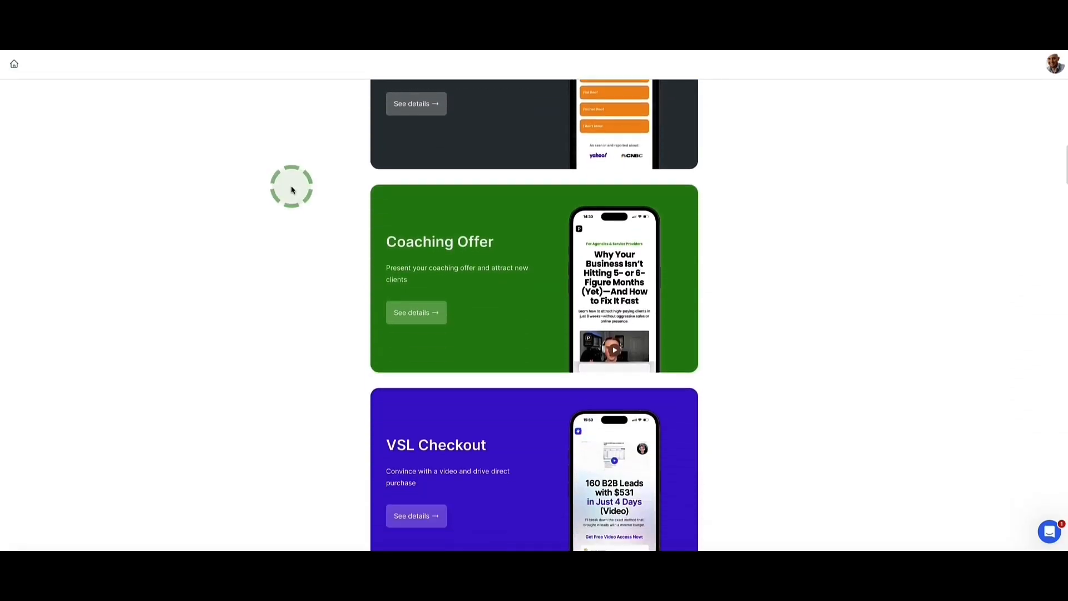
click(405, 305)
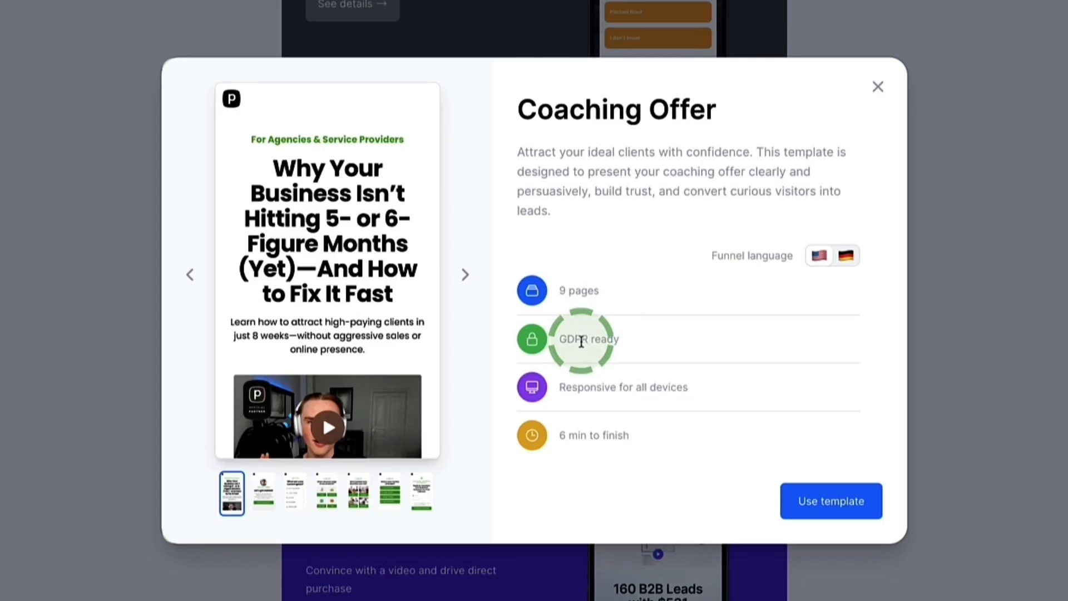
Review the Coaching Offer template's notes on GDPR, device responsiveness and time to finish
drag(624, 342, 543, 344)
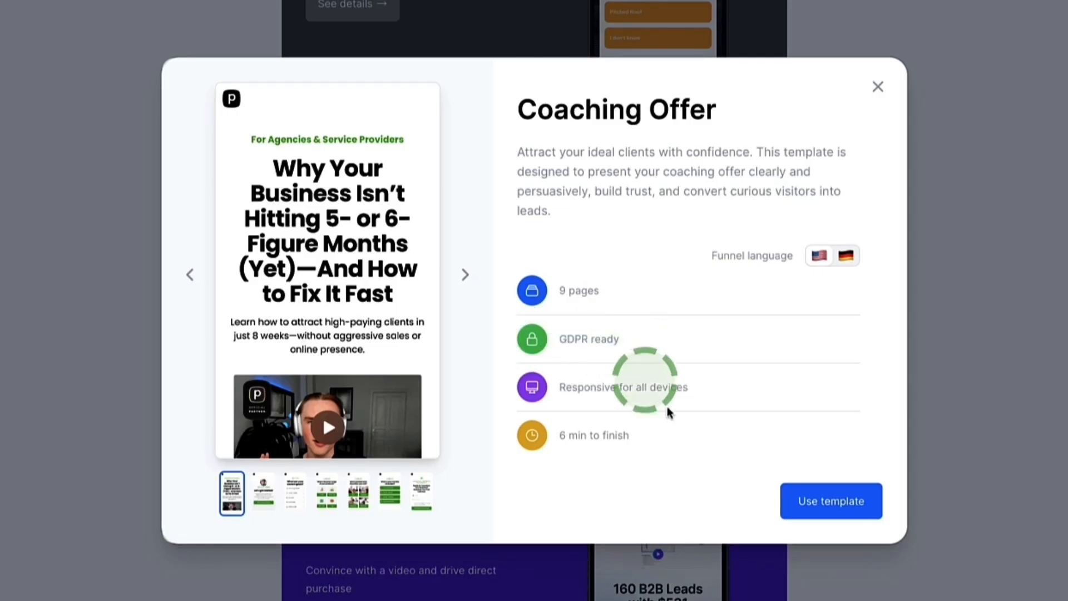
drag(699, 384, 520, 389)
click(612, 396)
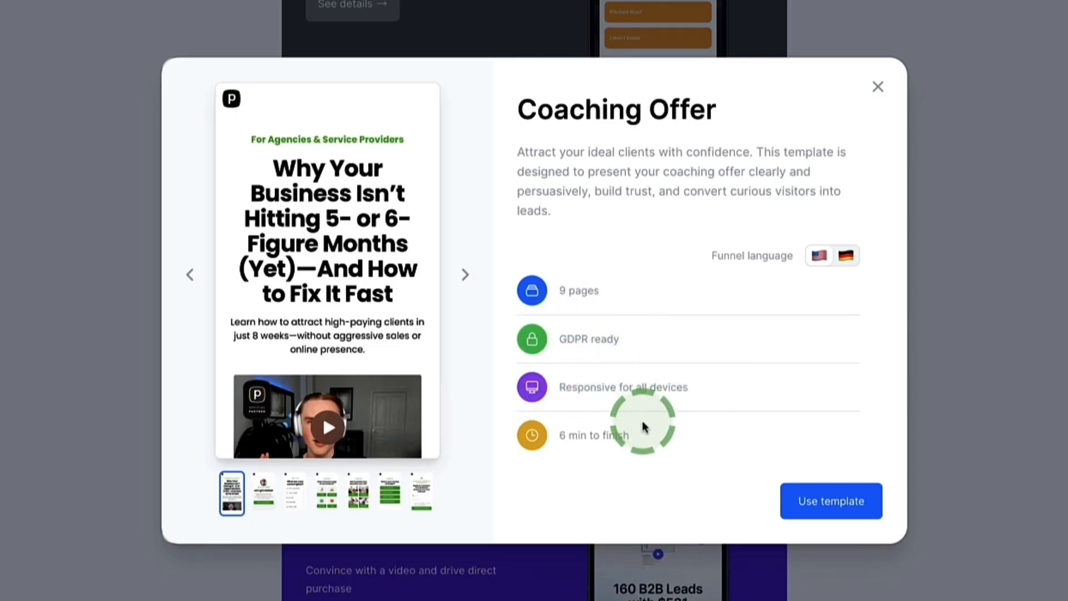
drag(635, 437, 554, 441)
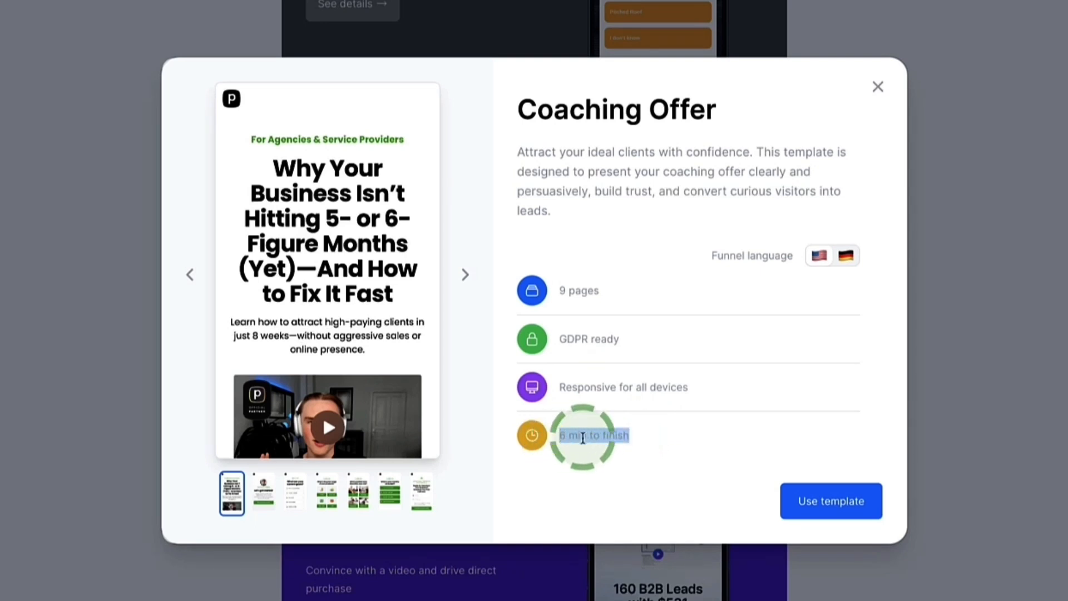
click(629, 437)
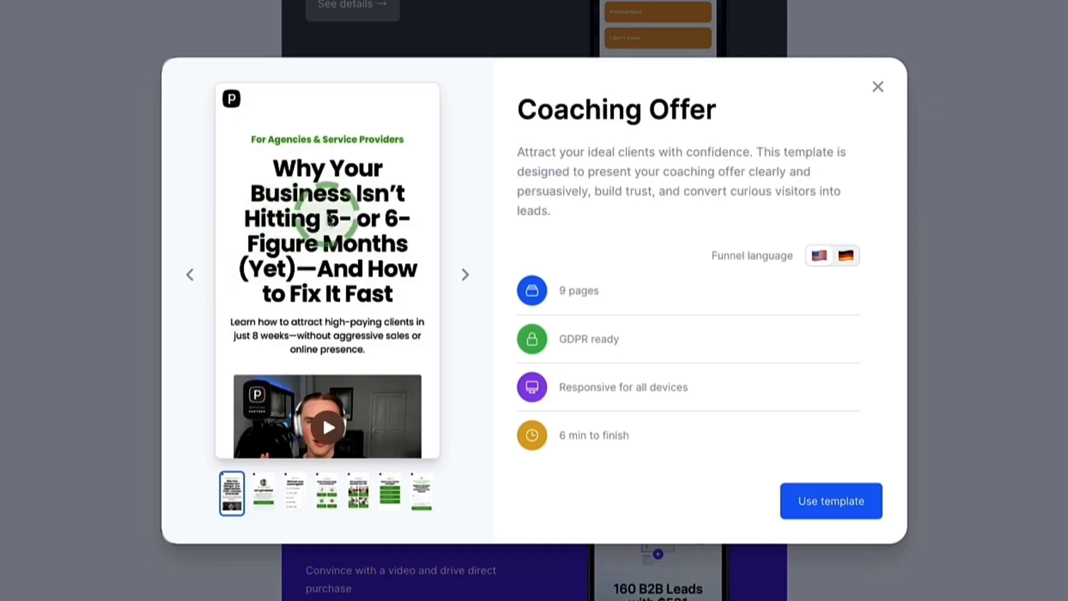
Page through the Coaching Offer template's preview, from the opening page through the question pages to the call booking pages
click(467, 274)
click(467, 276)
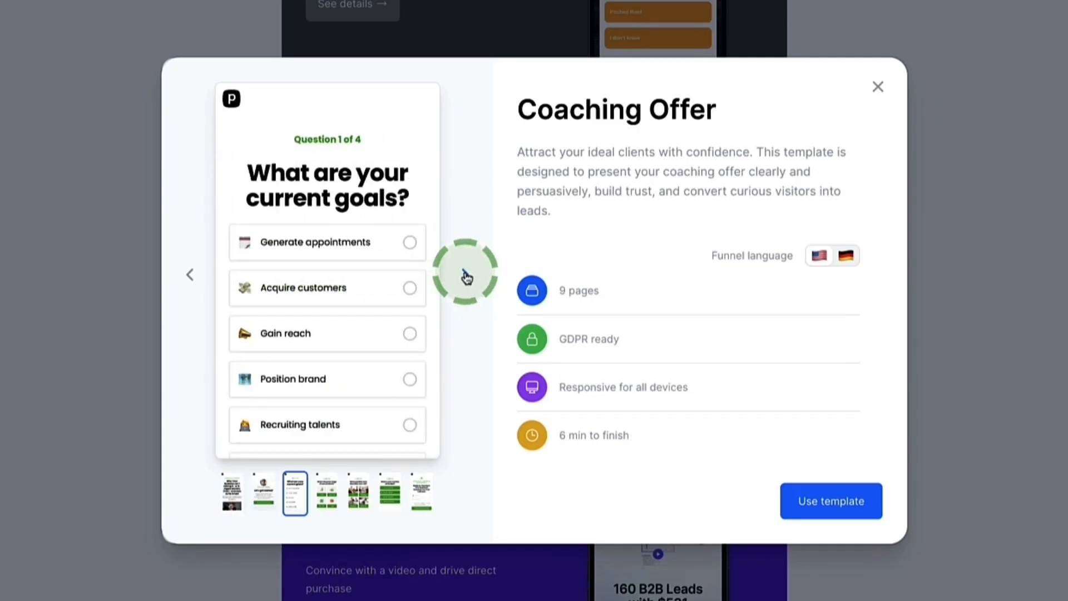
click(467, 276)
click(467, 275)
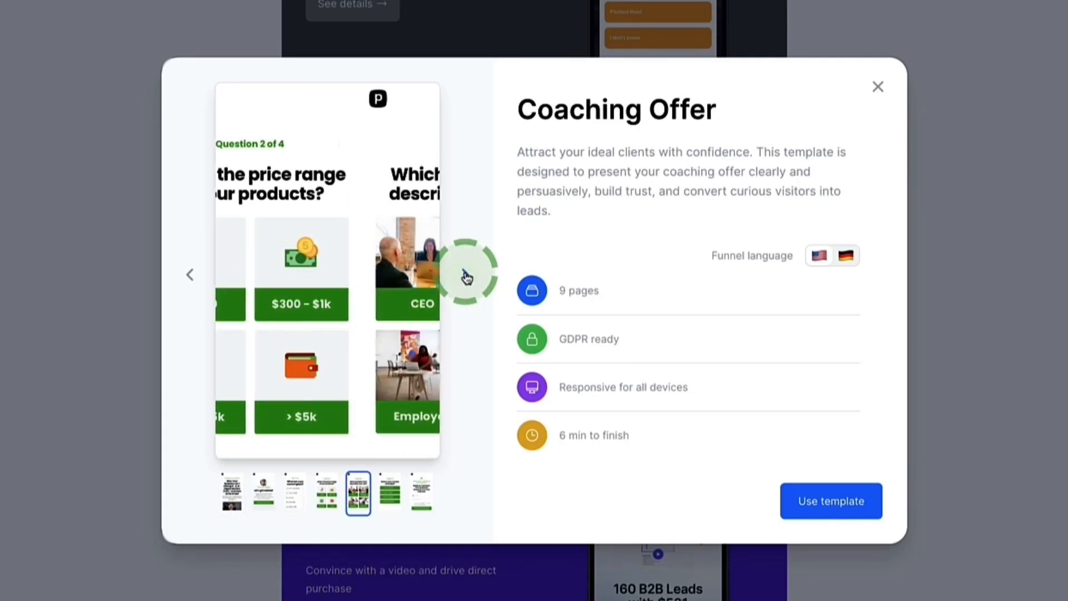
click(467, 276)
click(467, 275)
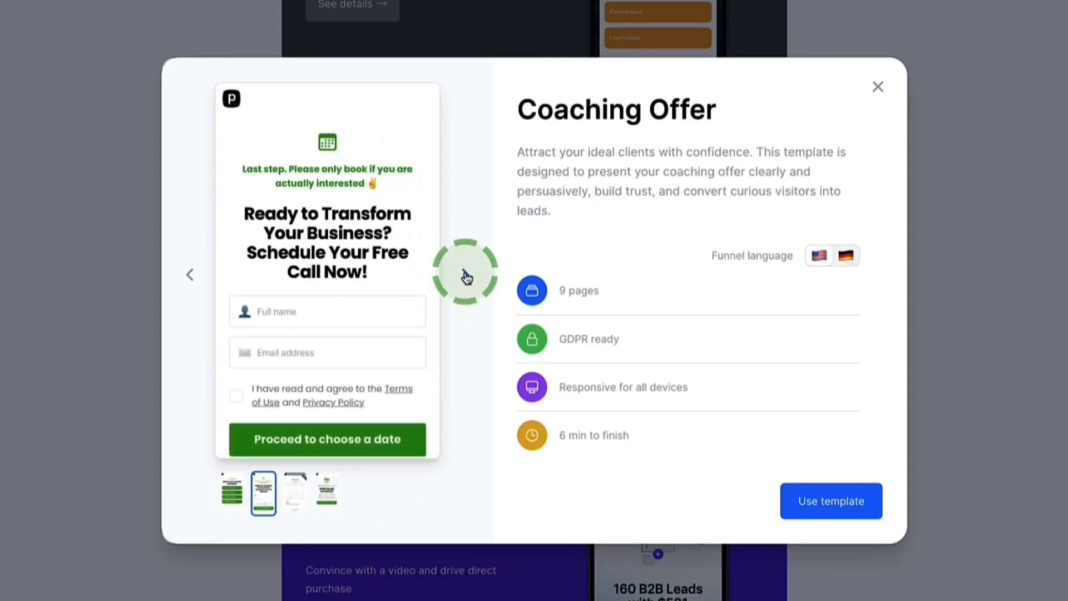
click(467, 276)
click(467, 276)
Create the funnel from the Coaching Offer template and review its Start page in mobile view
click(844, 505)
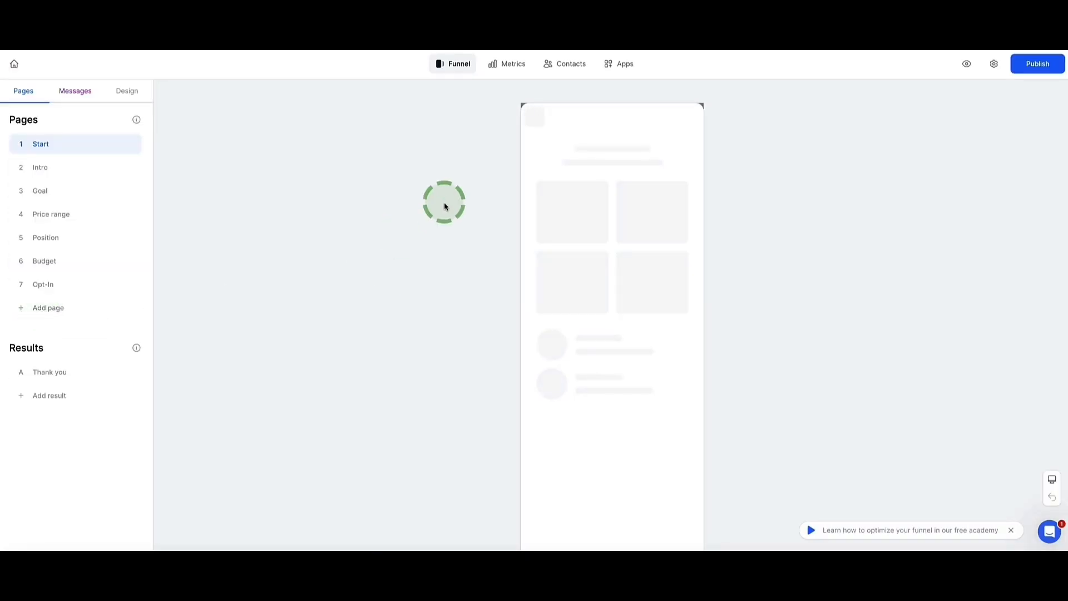
scroll(444, 202, down, 7)
scroll(563, 225, down, 15)
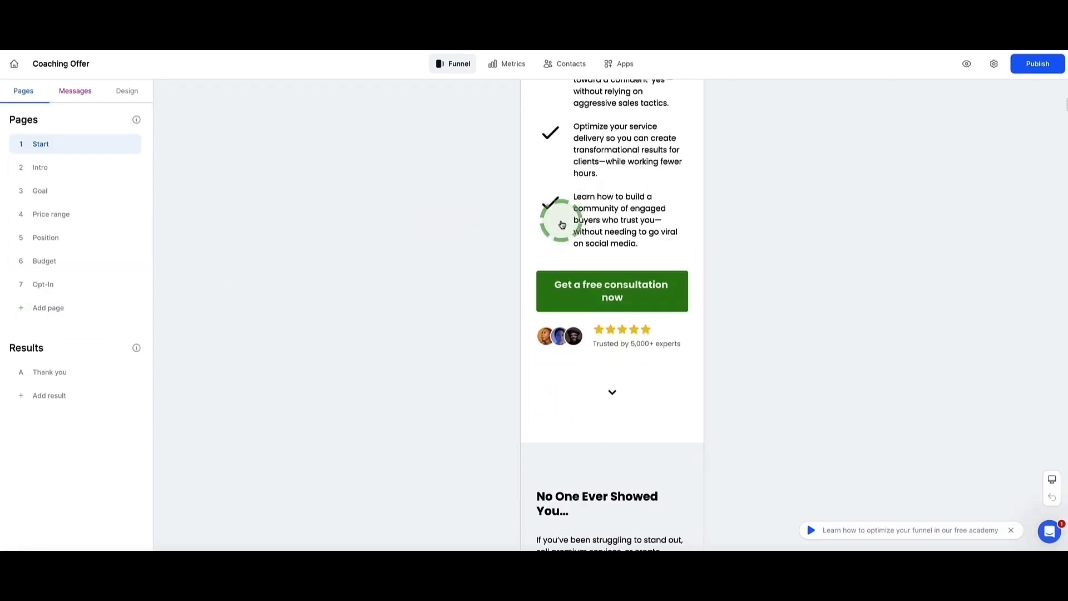
scroll(561, 220, up, 20)
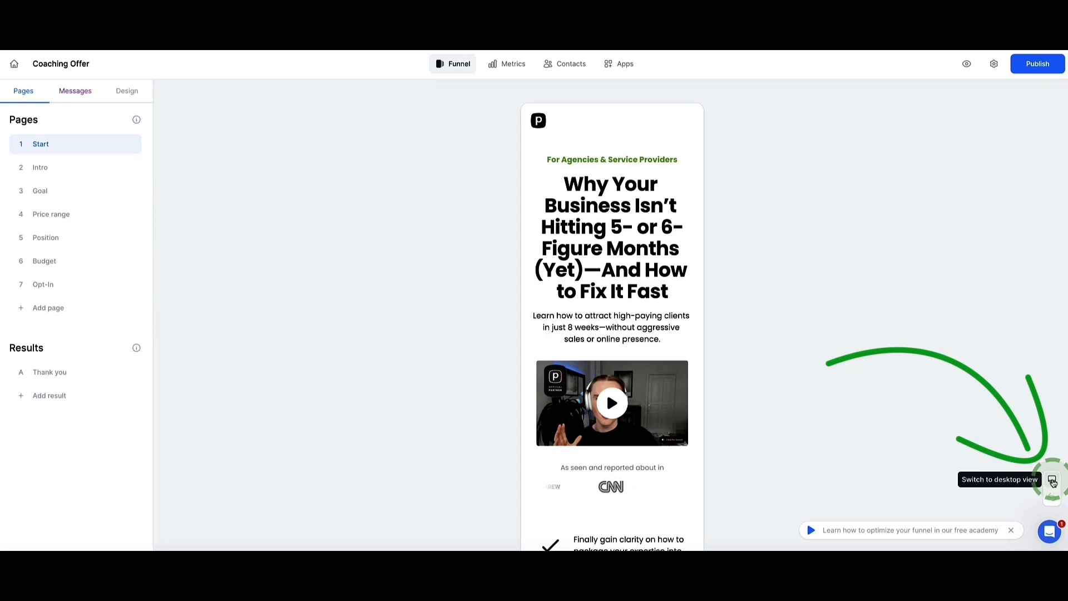
Switch the funnel editor to desktop view and review the Start page's layout
click(1052, 480)
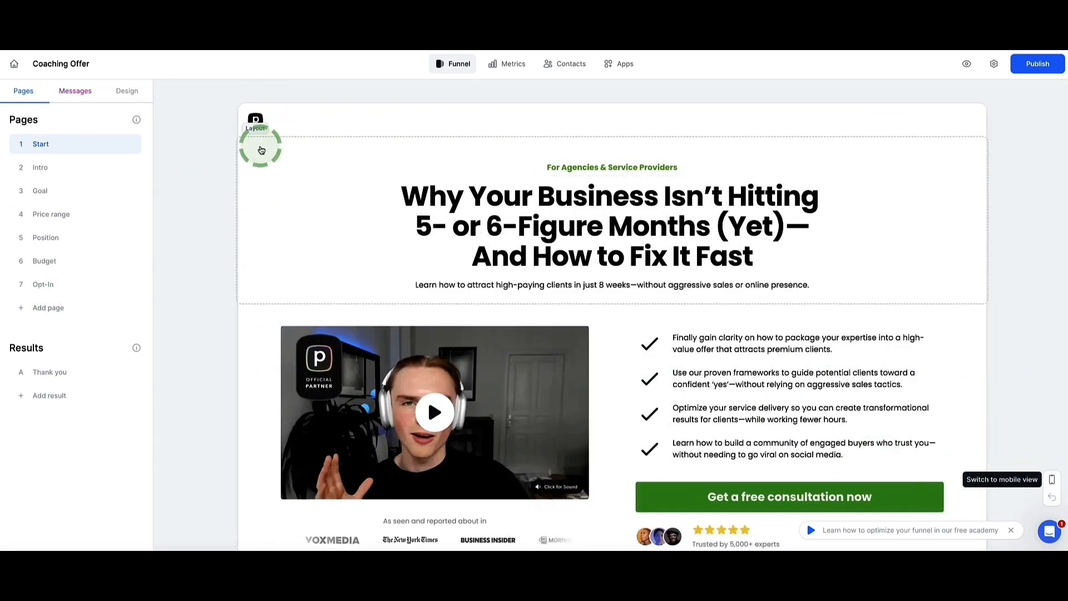
scroll(265, 149, down, 5)
scroll(265, 149, down, 8)
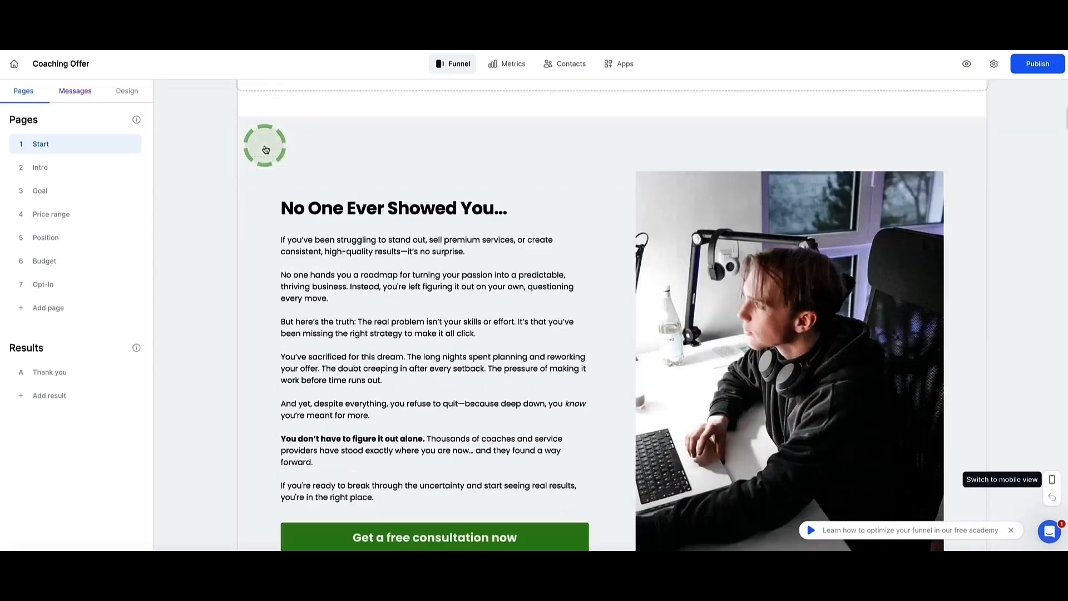
scroll(265, 149, down, 18)
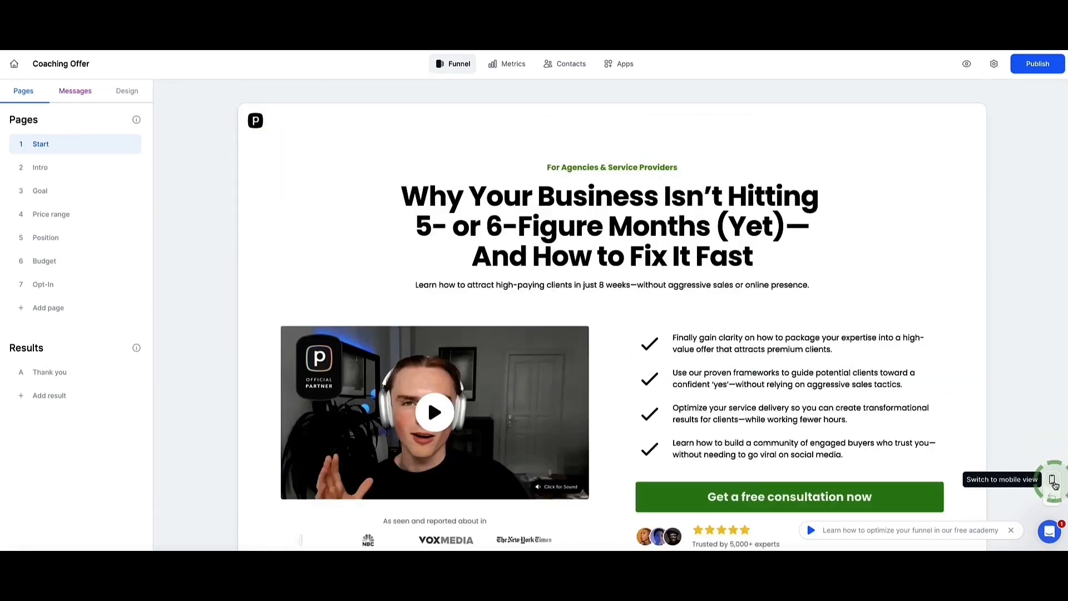
Switch the funnel editor to mobile view, open the Goal page and select the text of its question heading
click(1052, 480)
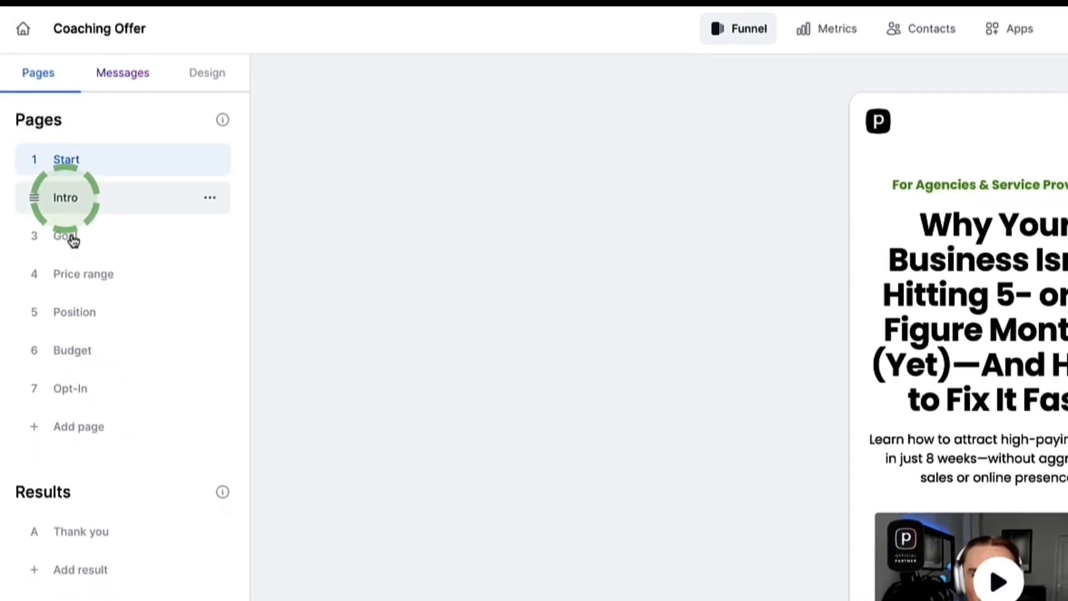
click(66, 199)
click(68, 238)
scroll(1019, 388, down, 3)
scroll(1024, 390, up, 3)
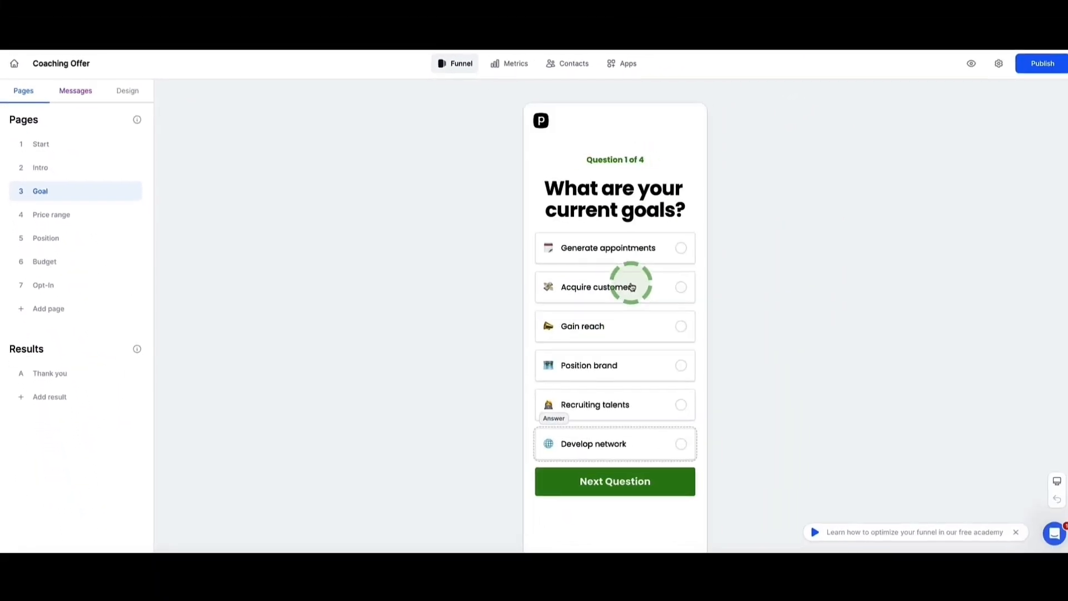
click(656, 209)
triple_click(656, 209)
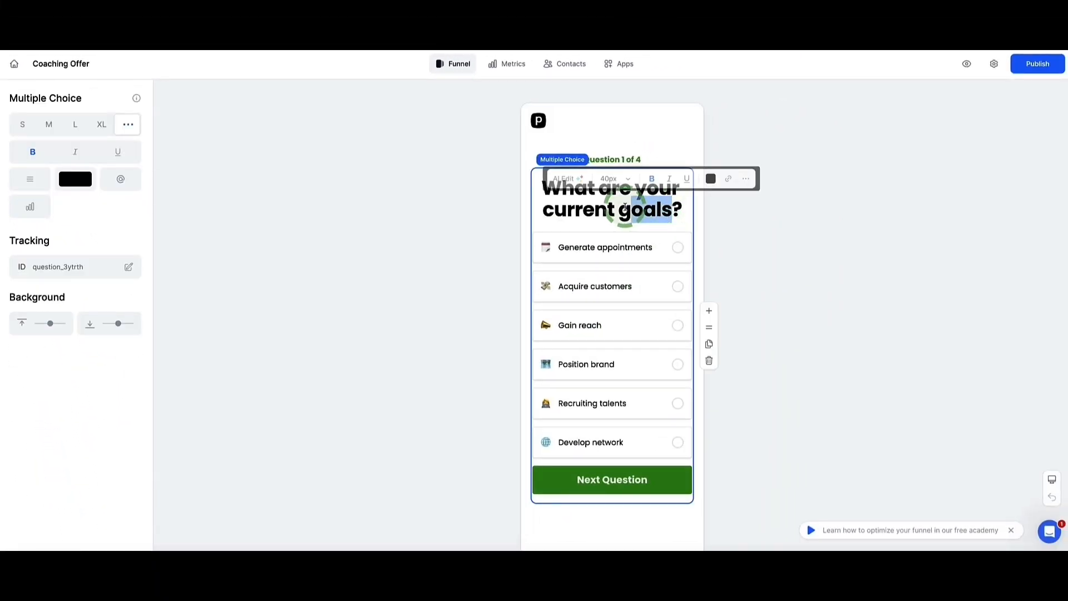
Start adding a block below the Goal page's question and browse the available basic and interactive blocks
scroll(623, 389, down, 3)
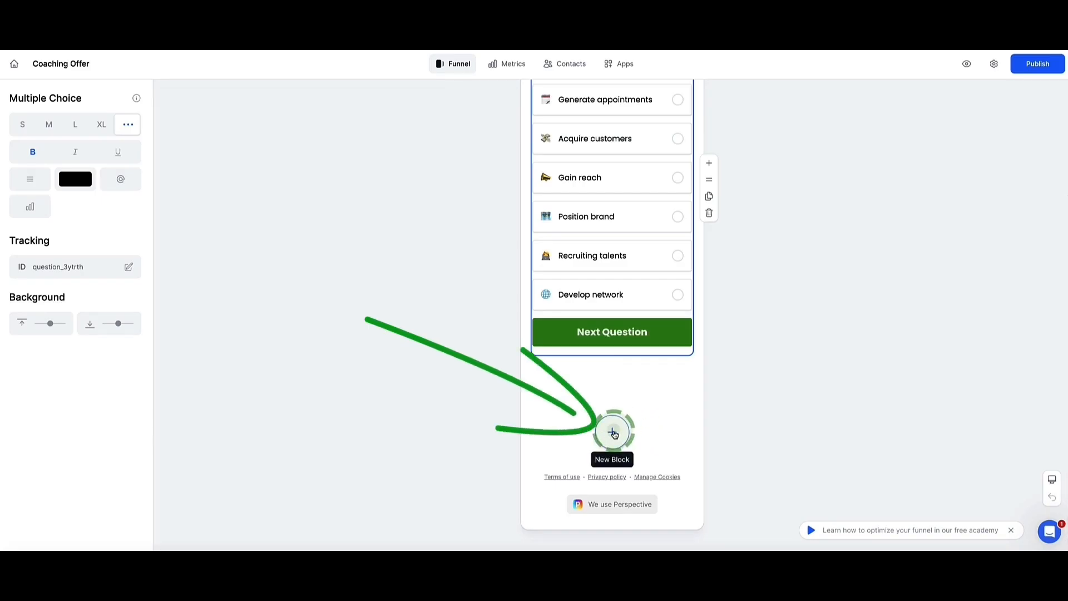
click(614, 434)
click(88, 125)
scroll(188, 137, down, 4)
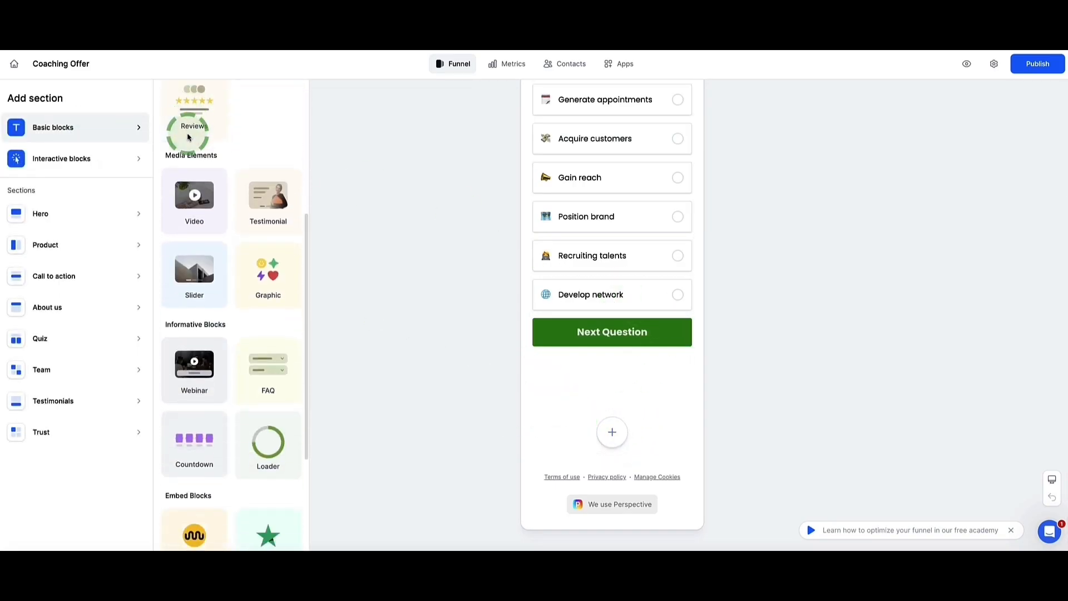
scroll(191, 134, down, 4)
scroll(191, 133, up, 6)
click(107, 160)
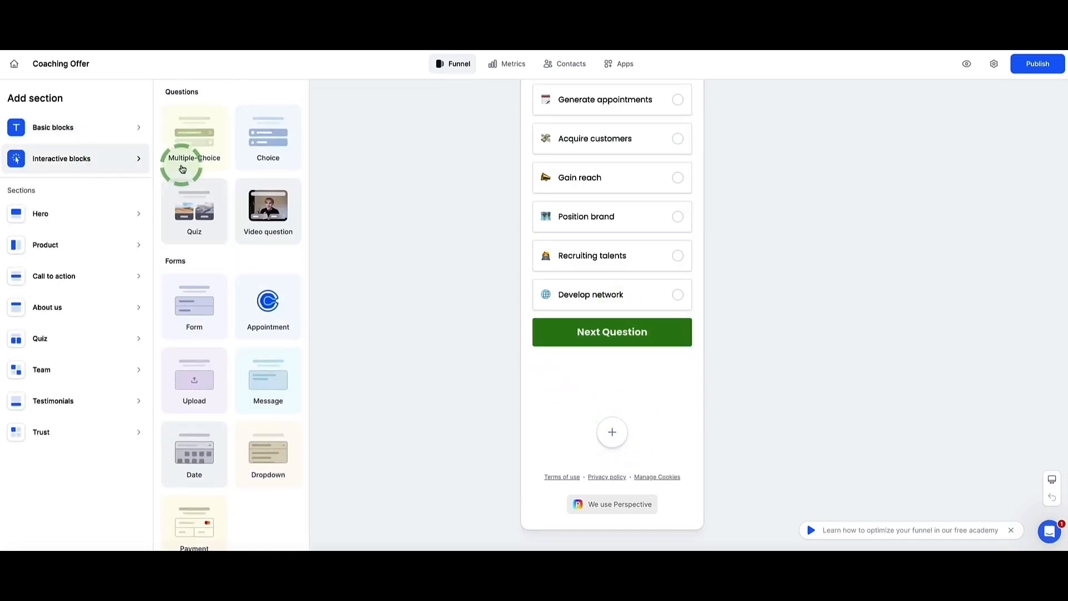
Browse the ready-made Hero, Product, Call to action and About us sections, and leave the section library without adding one
click(140, 216)
scroll(211, 235, down, 5)
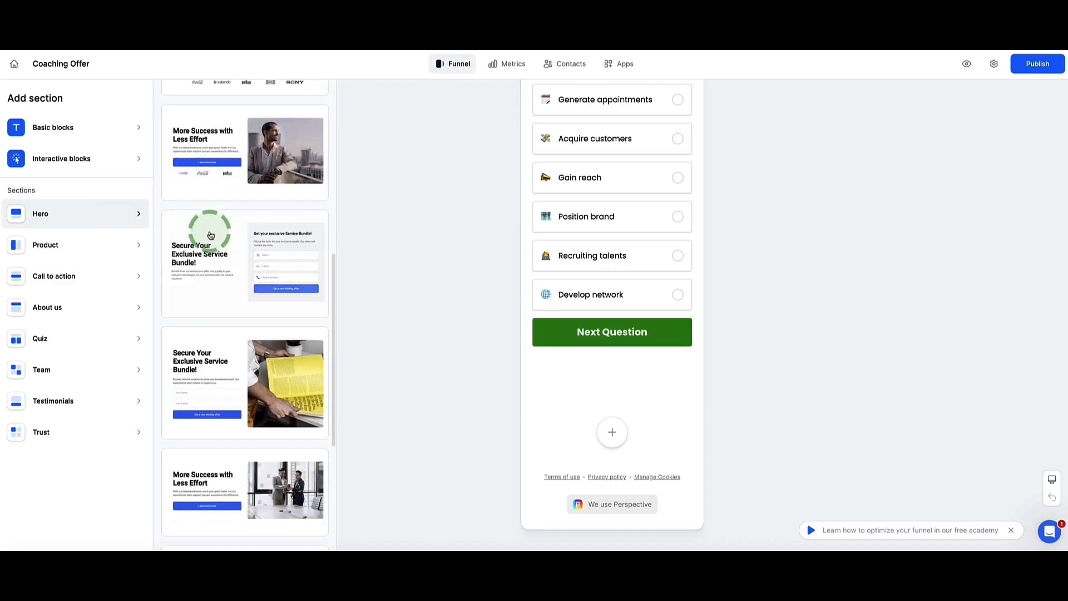
scroll(211, 235, down, 15)
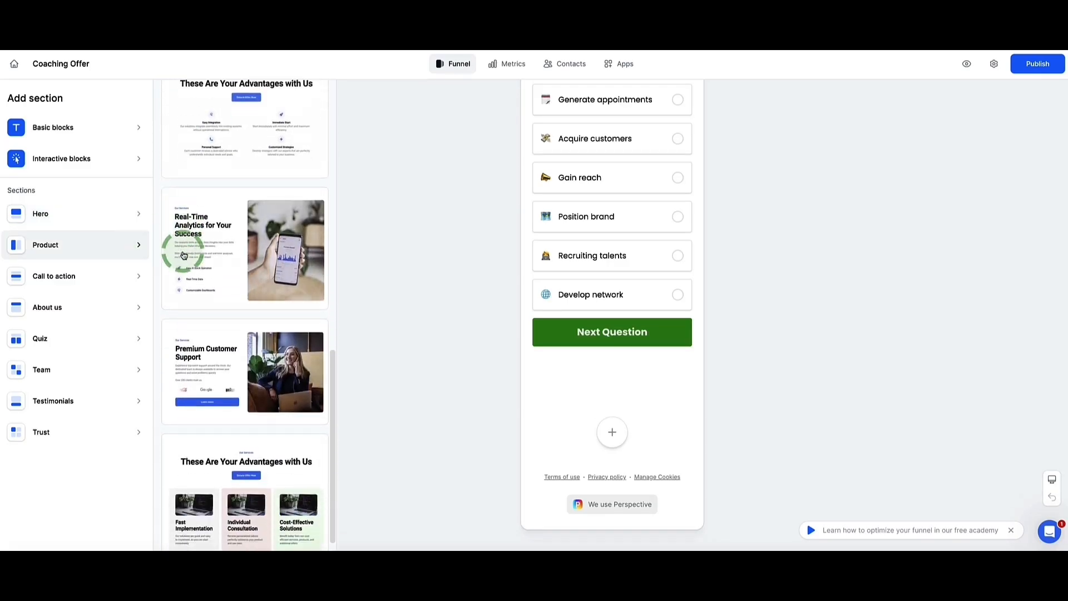
scroll(183, 256, down, 1)
click(127, 287)
scroll(188, 286, down, 7)
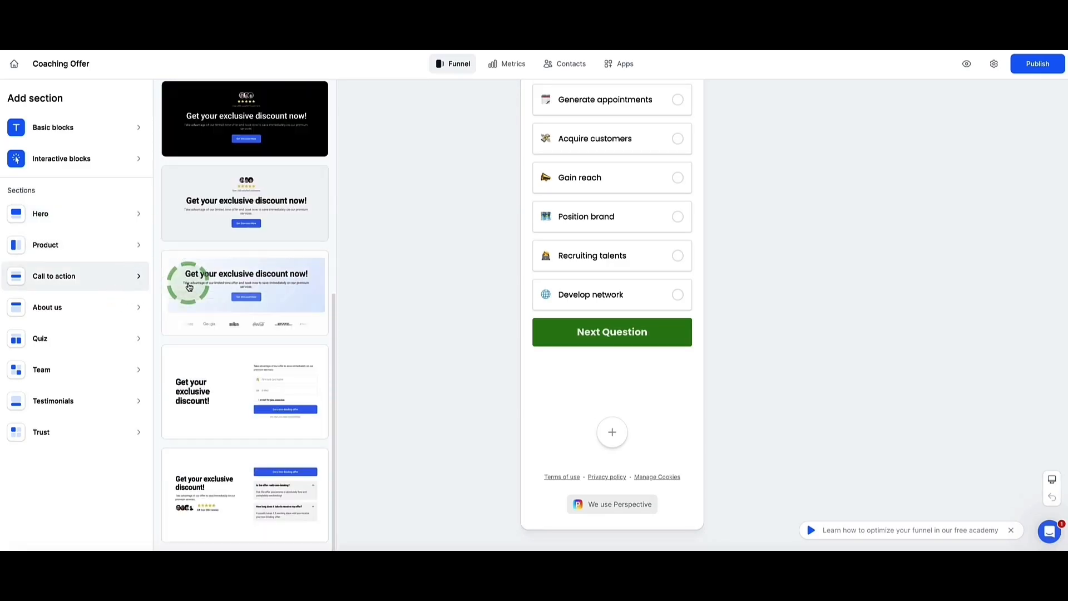
click(127, 304)
scroll(227, 310, down, 5)
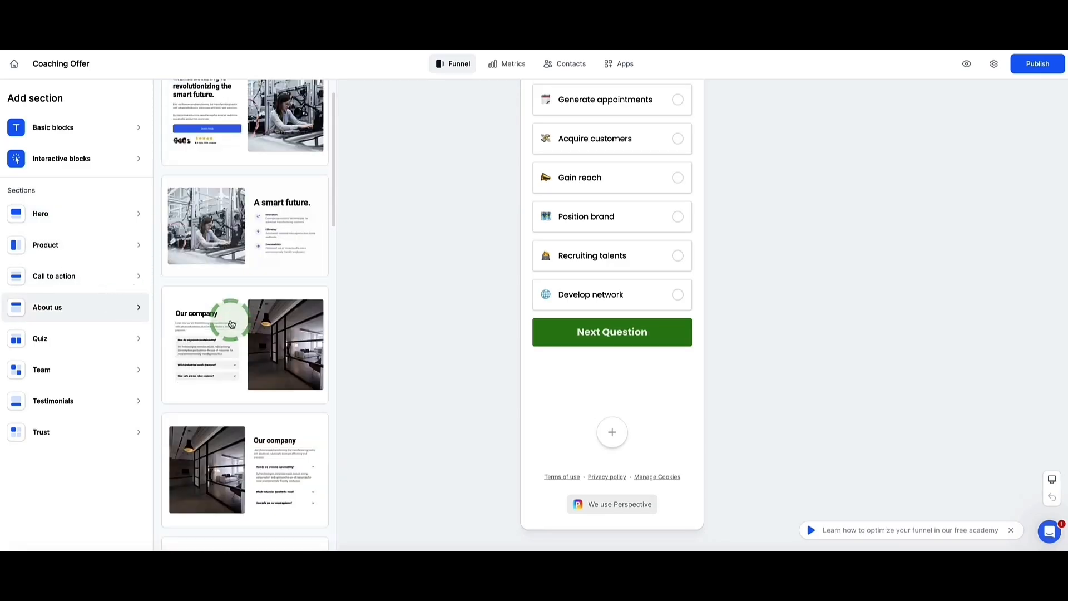
click(466, 170)
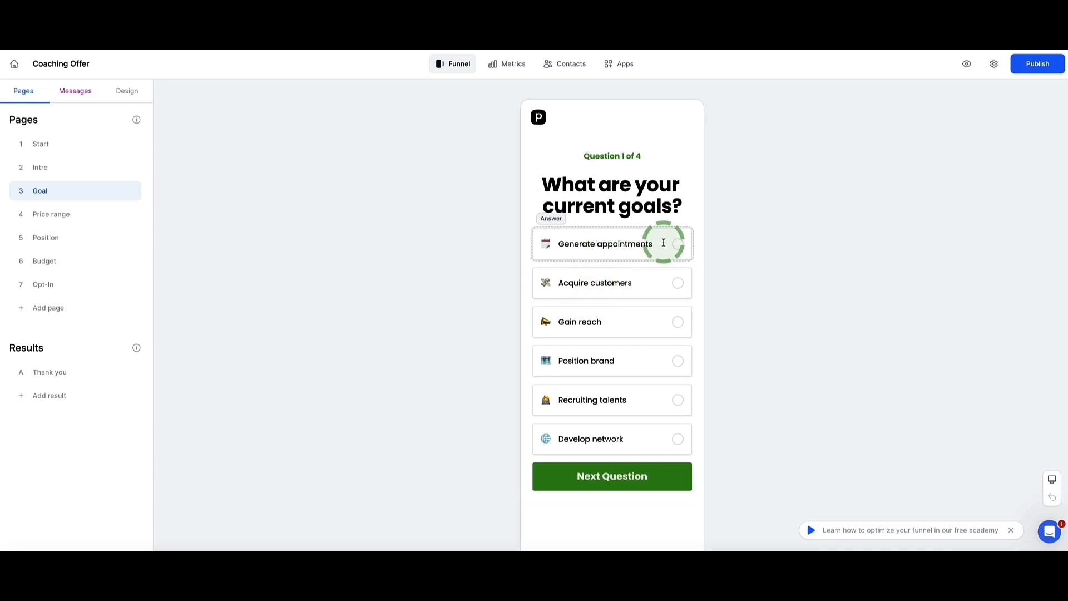
Inspect the settings of the Goal page's "Generate appointments" answer and deselect it
click(664, 242)
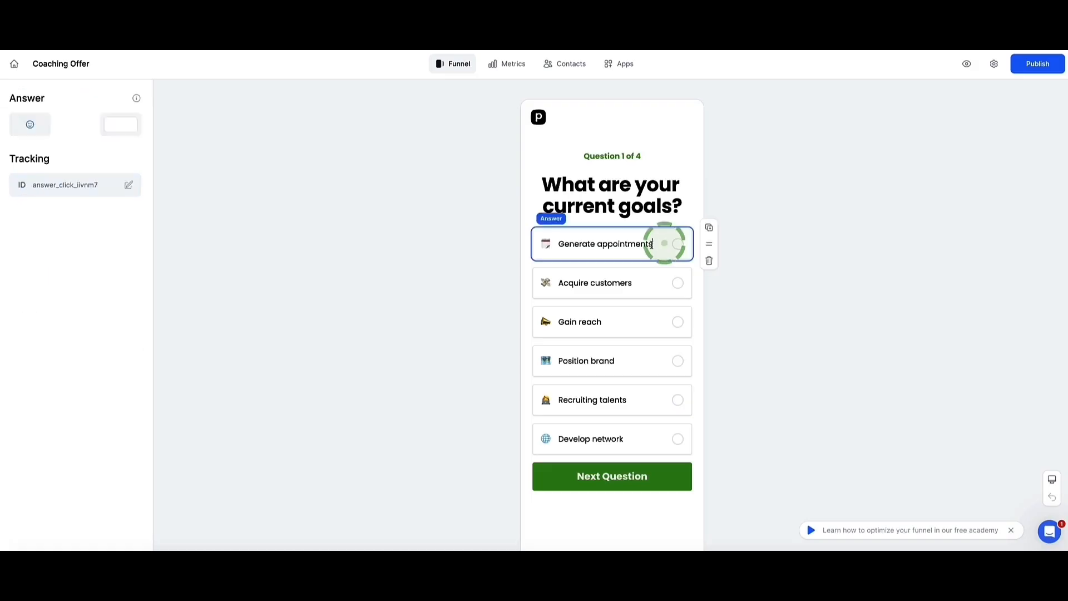
click(475, 239)
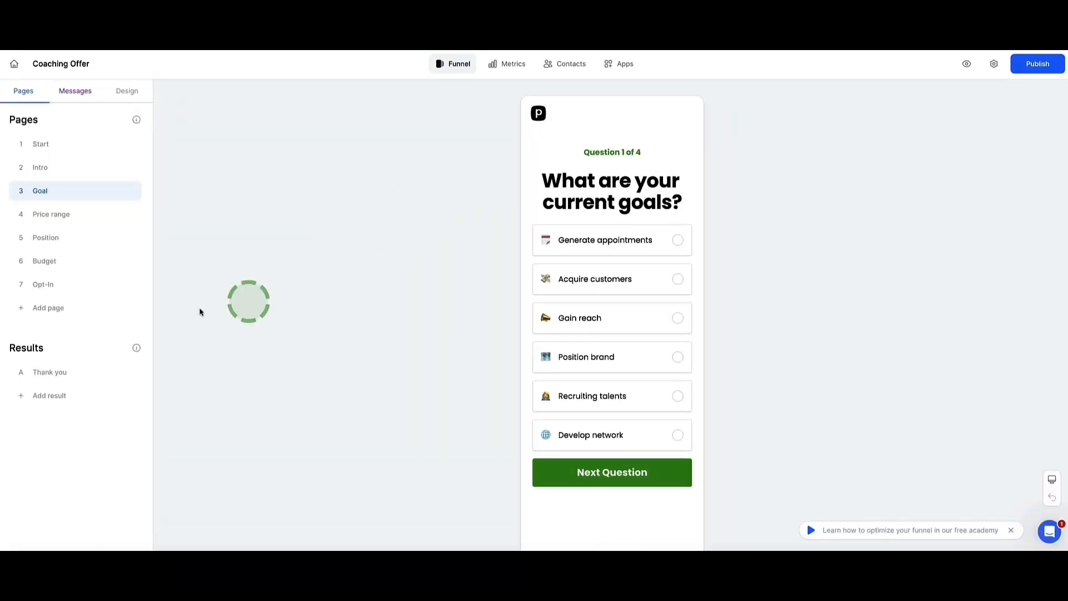
Open the Opt-In page and turn on validation for its Email address field
click(42, 285)
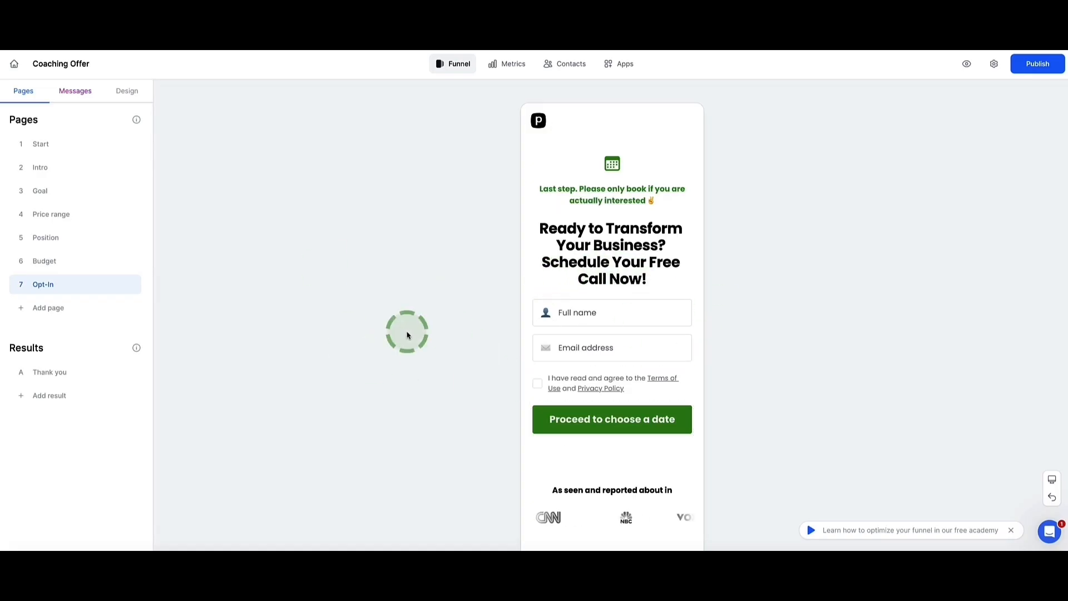
click(597, 348)
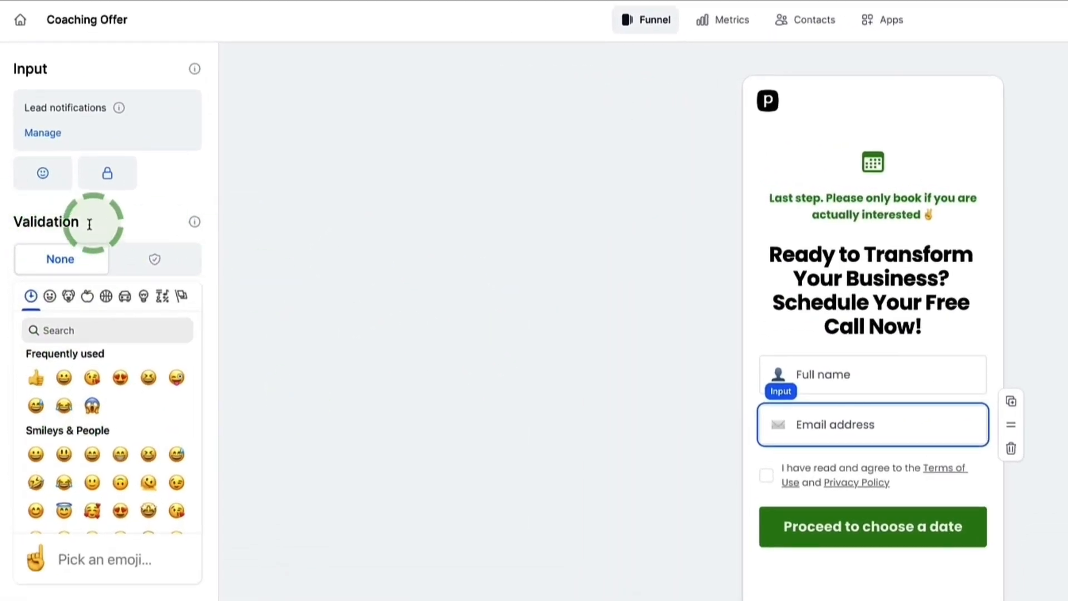
drag(90, 225, 26, 225)
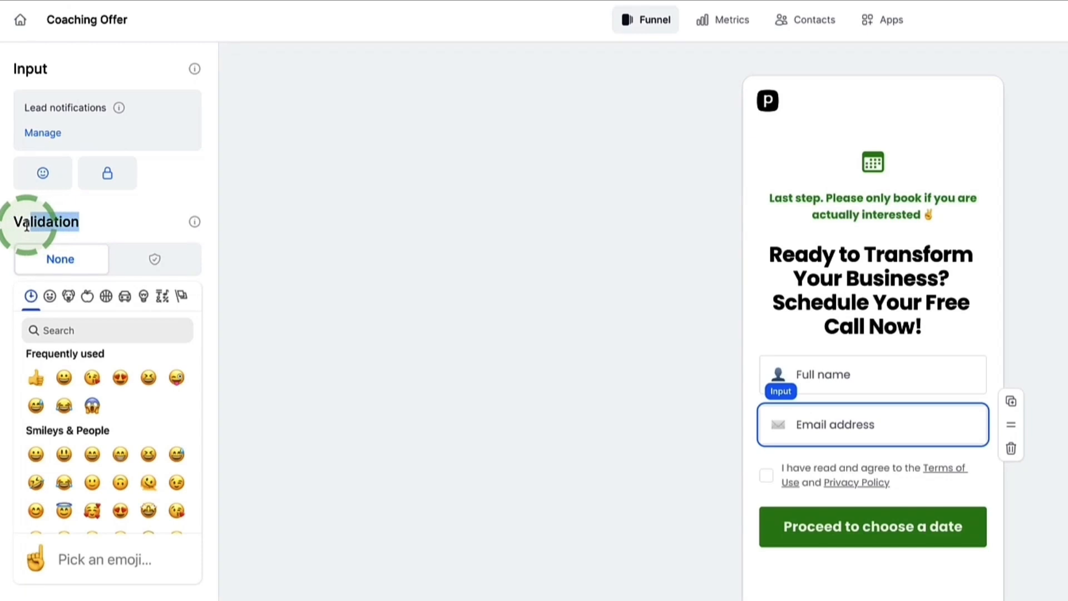
click(82, 265)
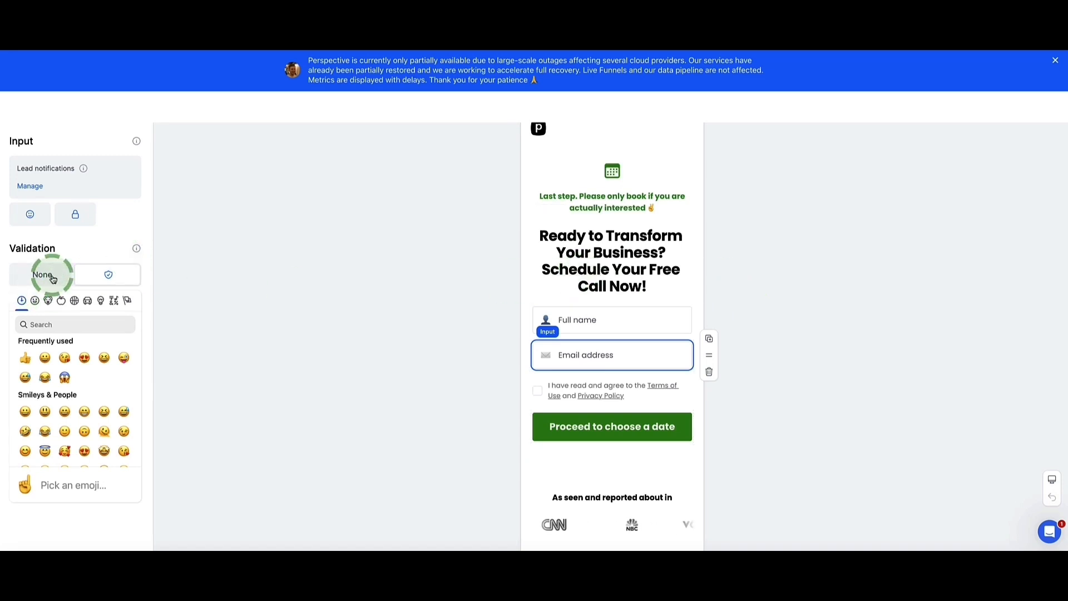
click(91, 278)
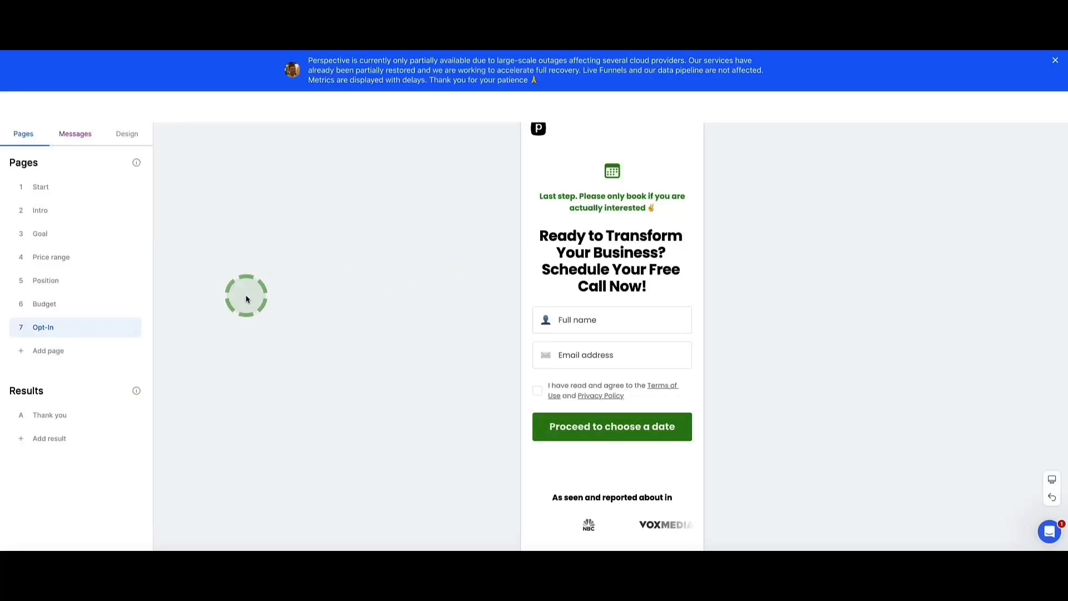
On the Thank you result page, insert the Full name personalization before "Awesome" in the paragraph under the booking heading
click(35, 415)
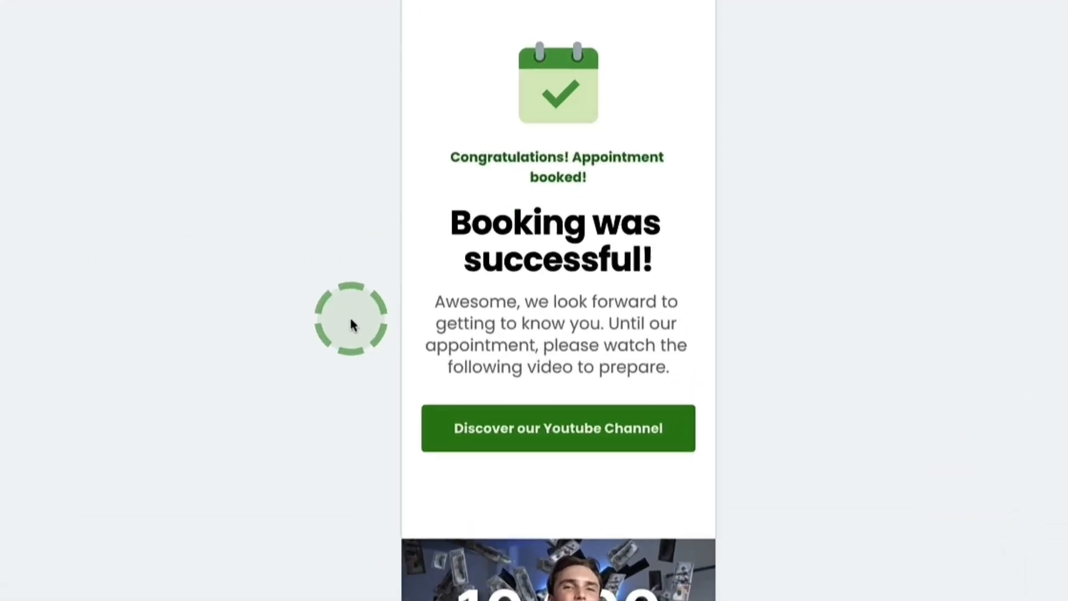
click(604, 358)
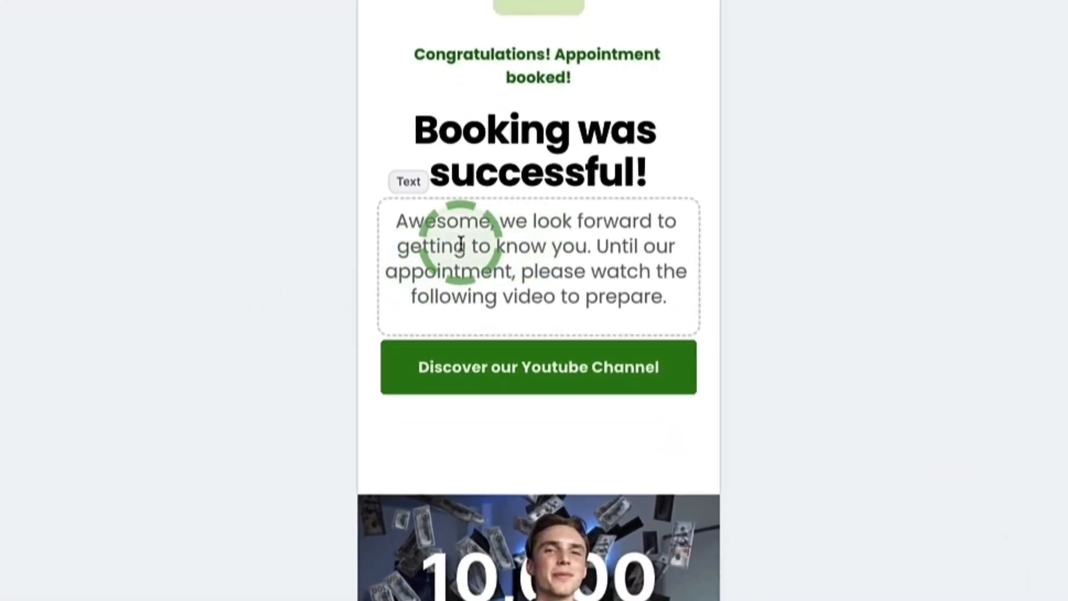
scroll(460, 227, up, 1)
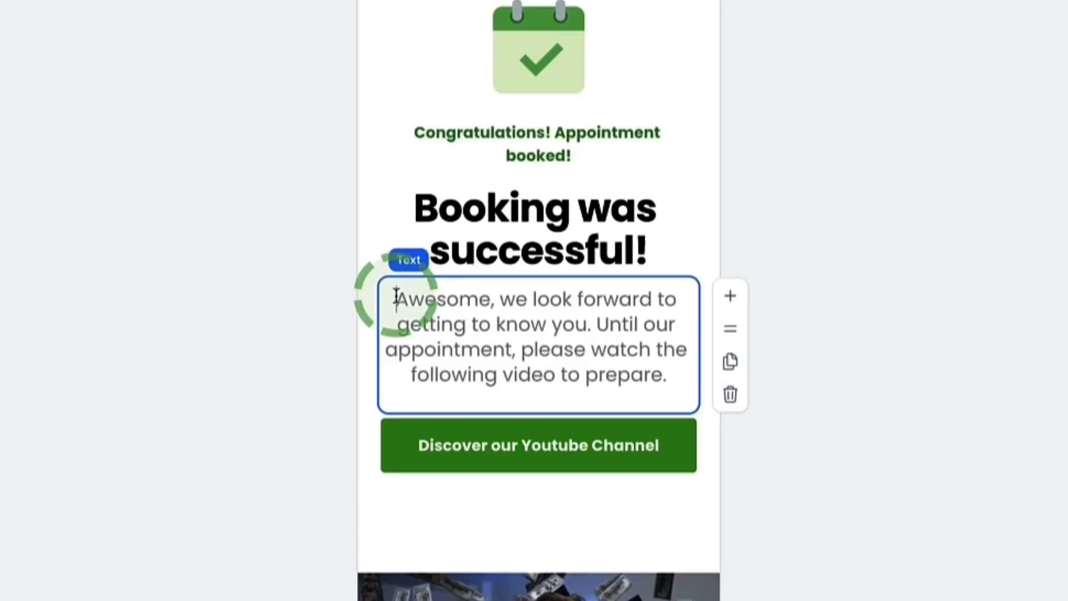
text(@)
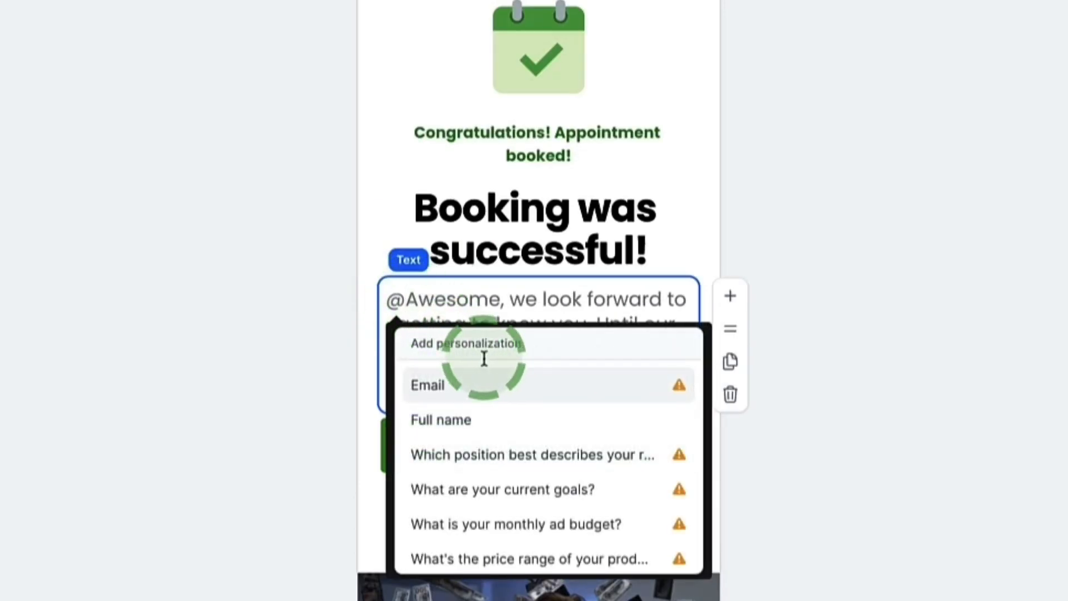
scroll(484, 368, down, 1)
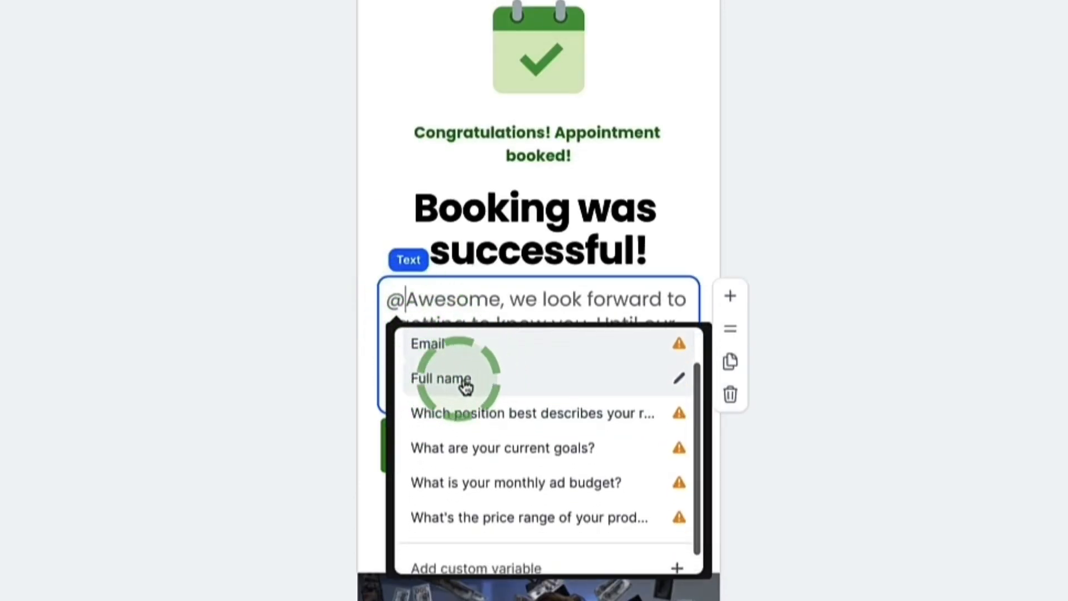
scroll(461, 378, down, 1)
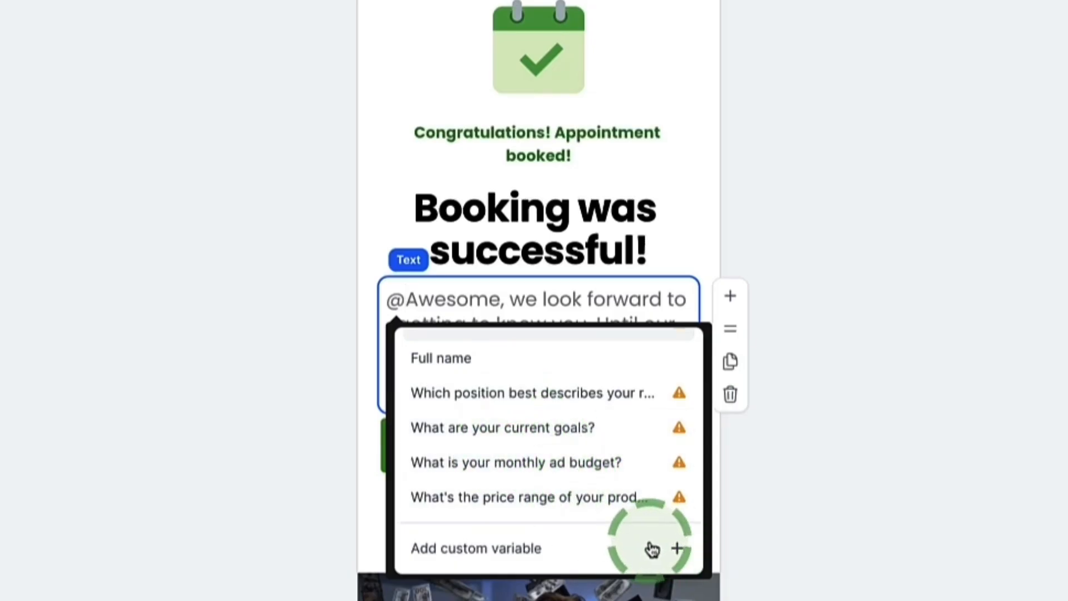
scroll(528, 473, up, 2)
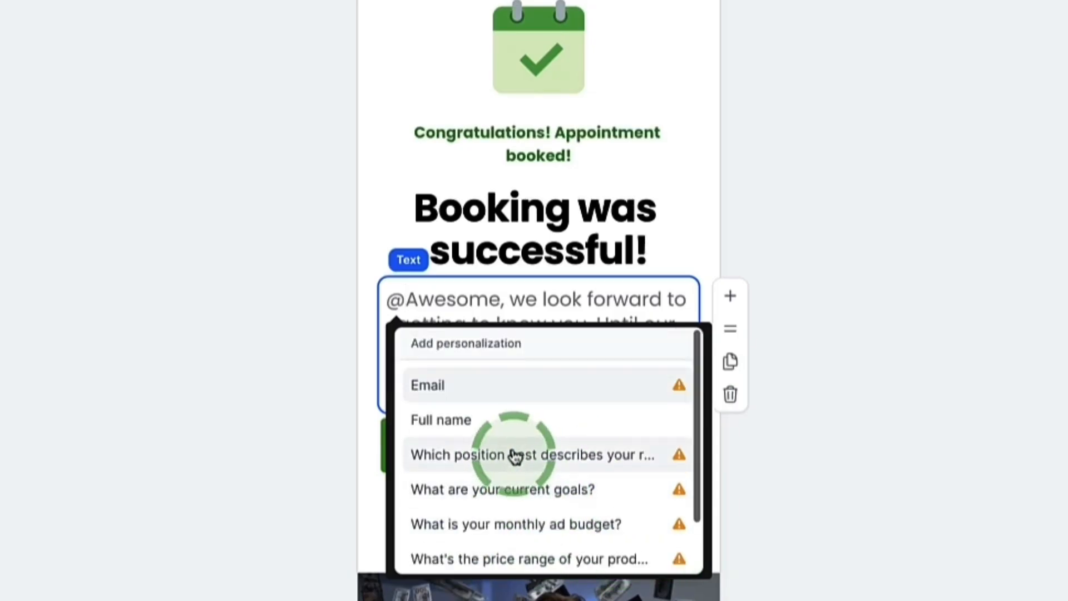
click(462, 426)
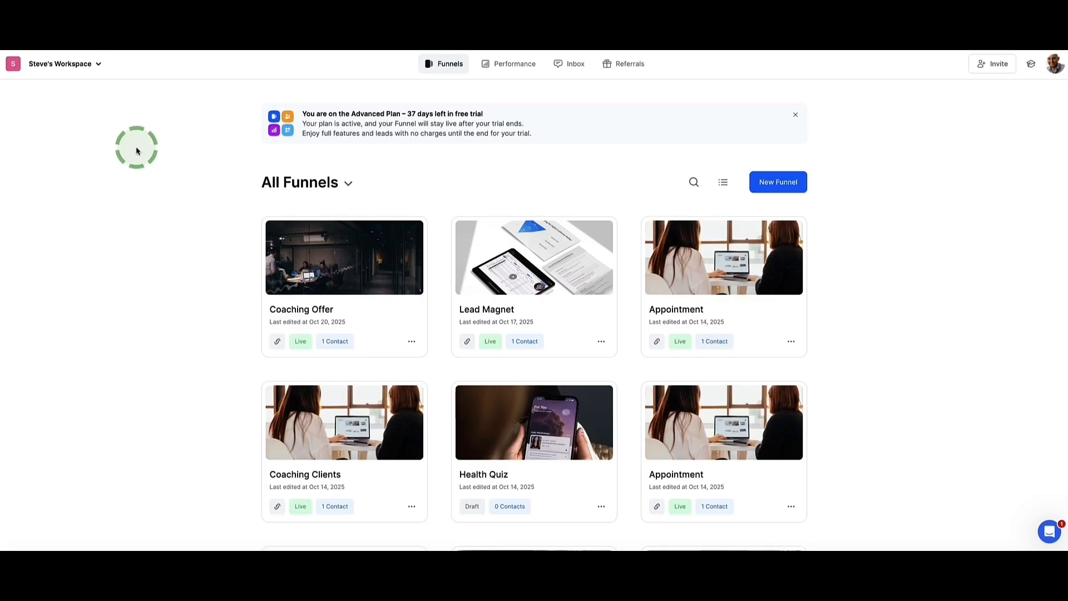
Open the support messenger from the funnel overview and review the Perspective Mastermind live training page's schedule, sign-up form and benefits
click(1049, 531)
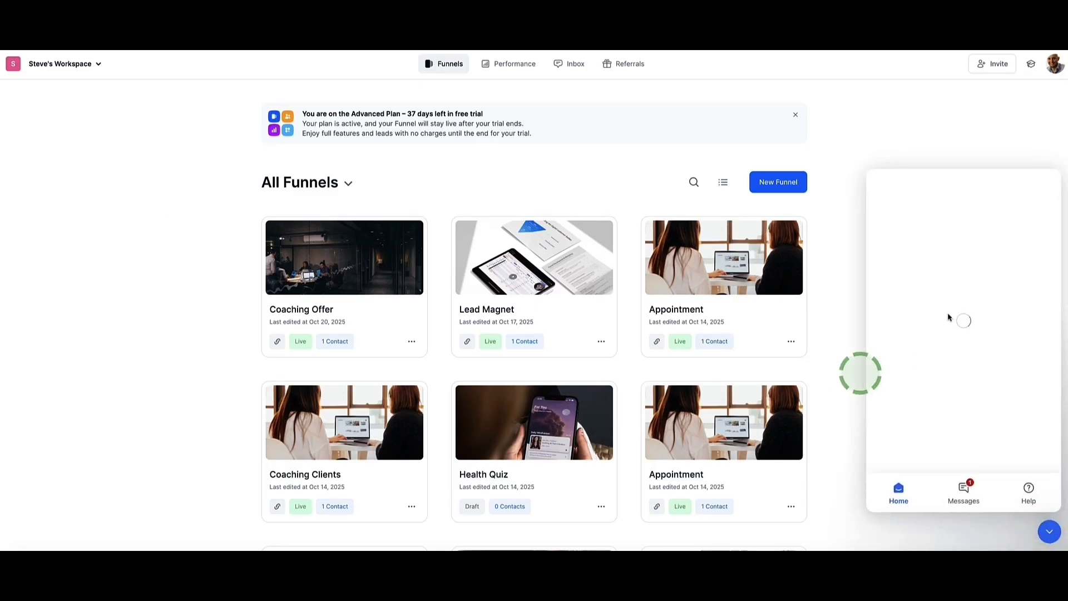
click(948, 359)
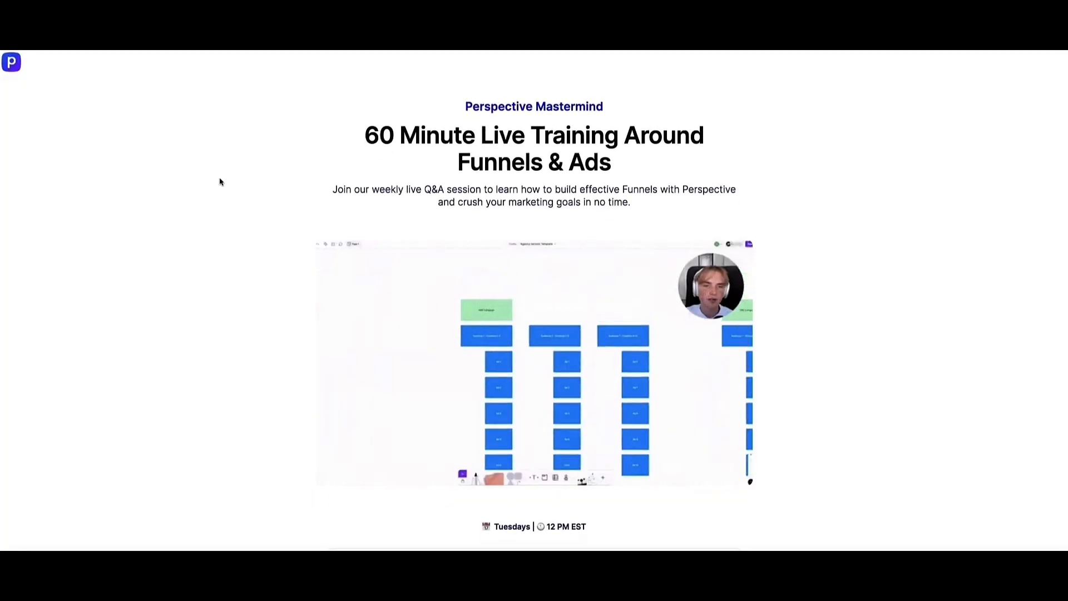
scroll(230, 244, down, 3)
scroll(231, 244, up, 3)
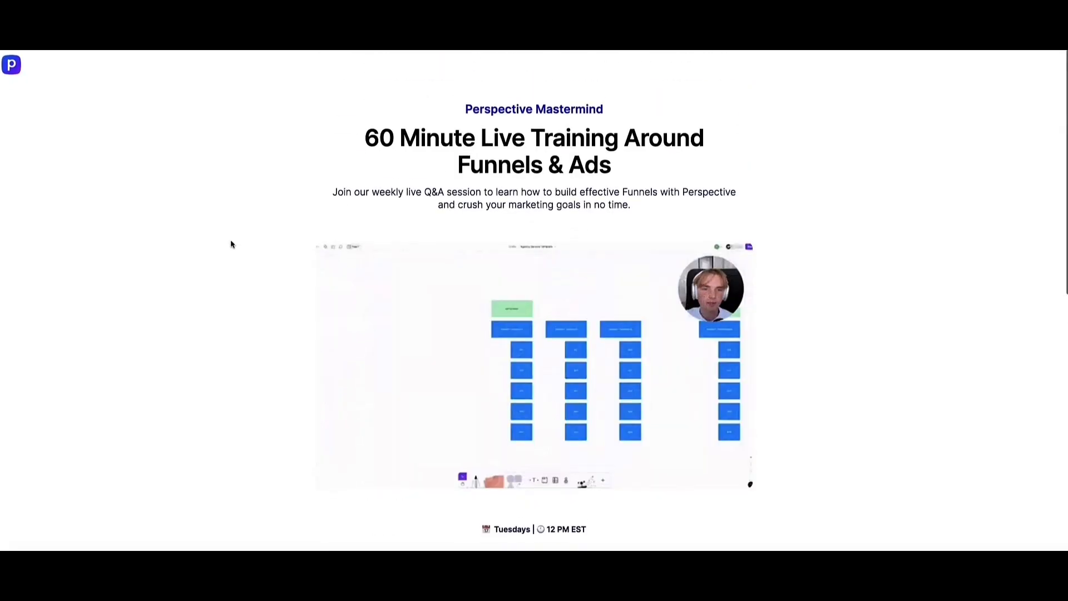
scroll(231, 244, down, 8)
scroll(232, 247, down, 2)
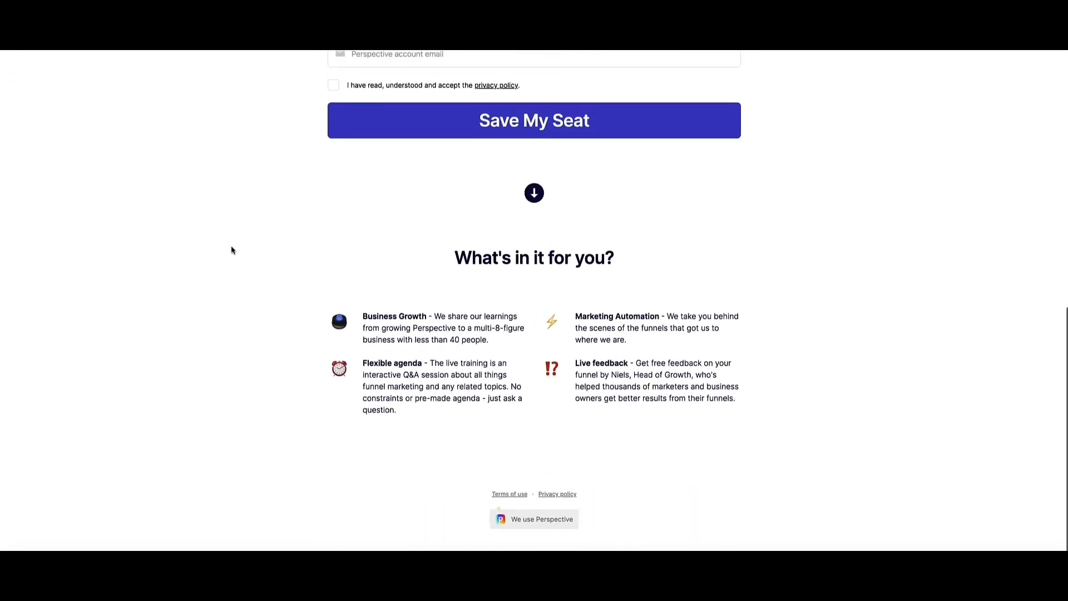
scroll(232, 248, up, 10)
scroll(233, 249, down, 1)
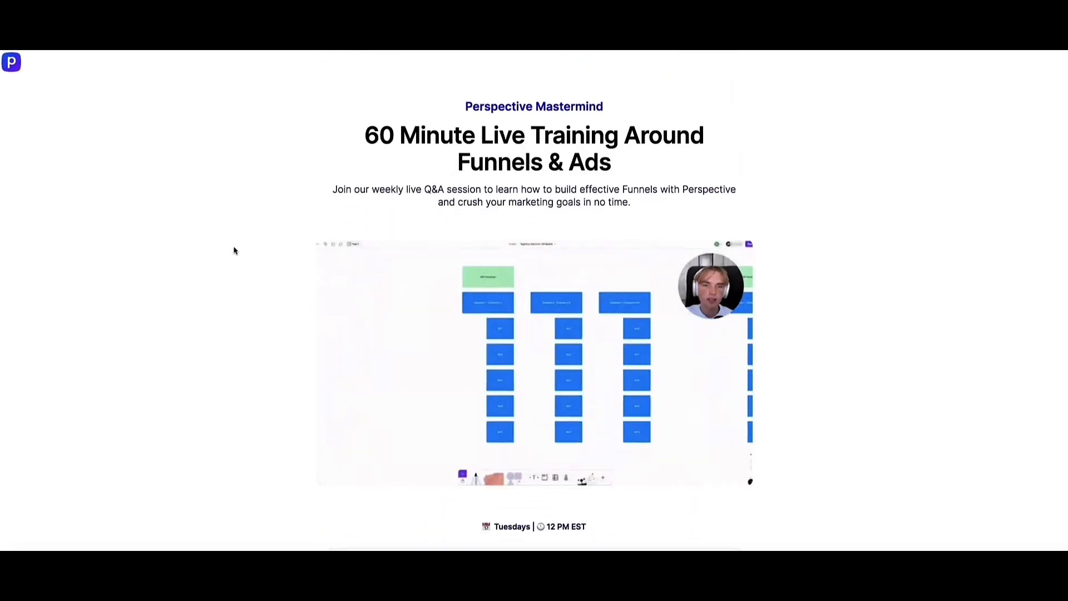